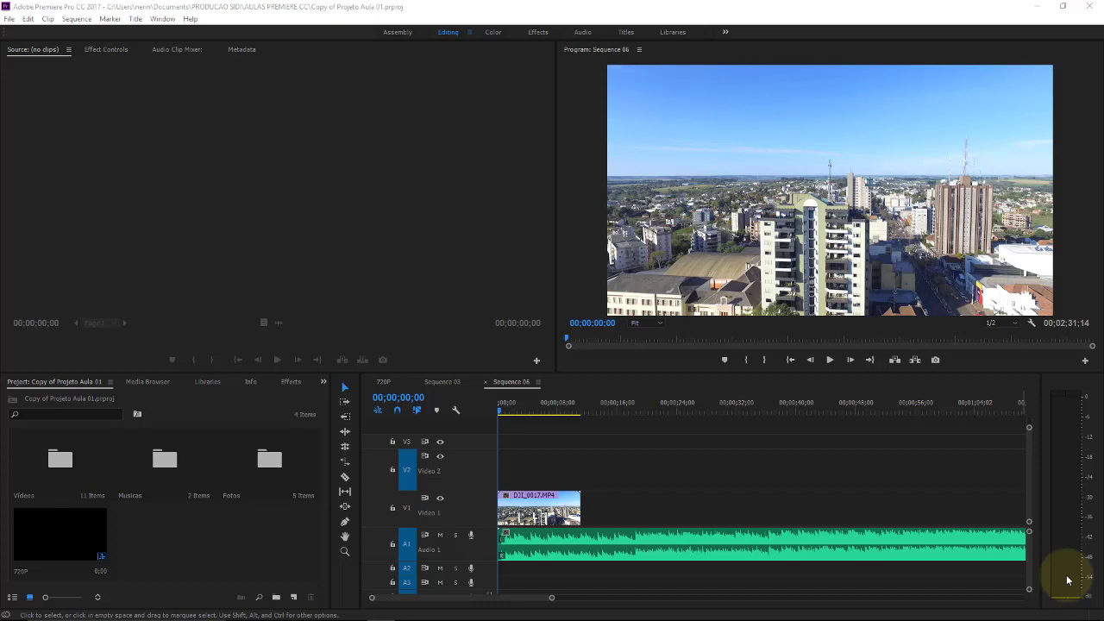
Set the playhead to 00;00;01;28 and zoom the timeline out until the second Video 1 clip shows.
{"action": "left_click", "coordinate": [513, 406]}
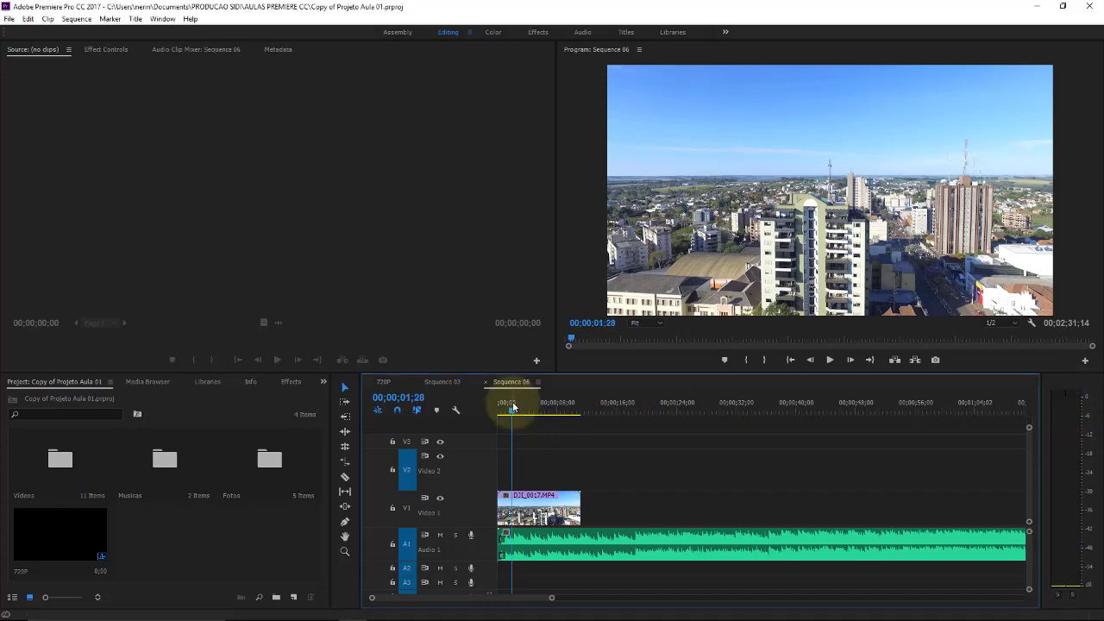
{"action": "key", "text": "minus"}
{"action": "key", "text": "minus"}
{"action": "key", "text": "equal"}
{"action": "key", "text": "equal"}
{"action": "key", "text": "equal"}
{"action": "key", "text": "minus"}
{"action": "key", "text": "minus"}
{"action": "key", "text": "minus"}
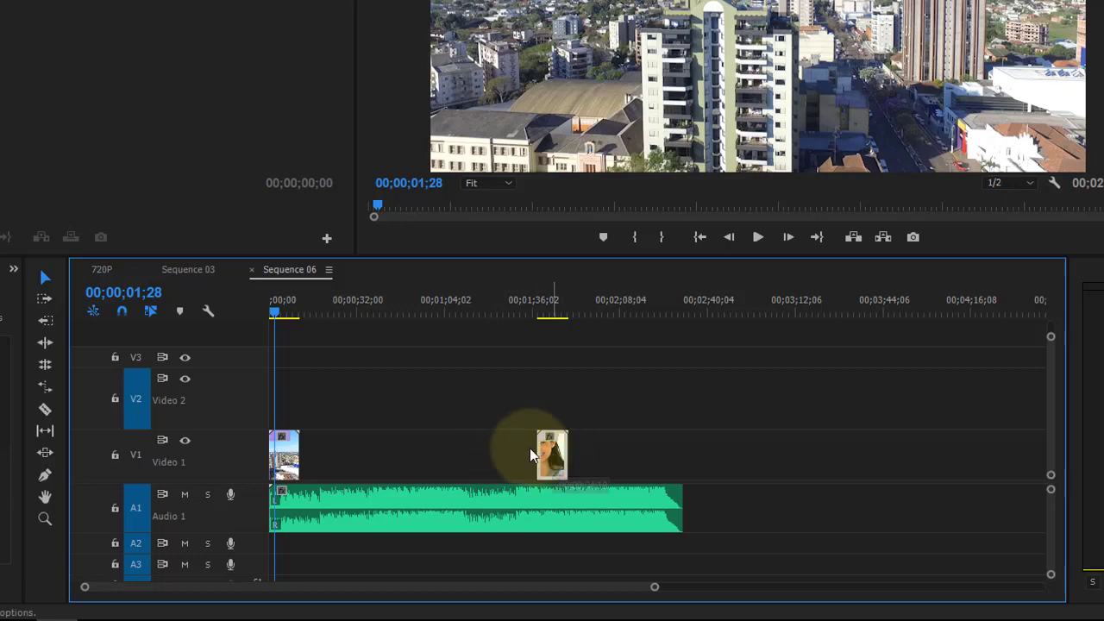
Butt the shutterstock clip against DJI_0017.MP4, zoom the timeline to fit, and browse the Sequence panel menu.
{"action": "left_click_drag", "start_coordinate": [554, 459], "coordinate": [319, 468]}
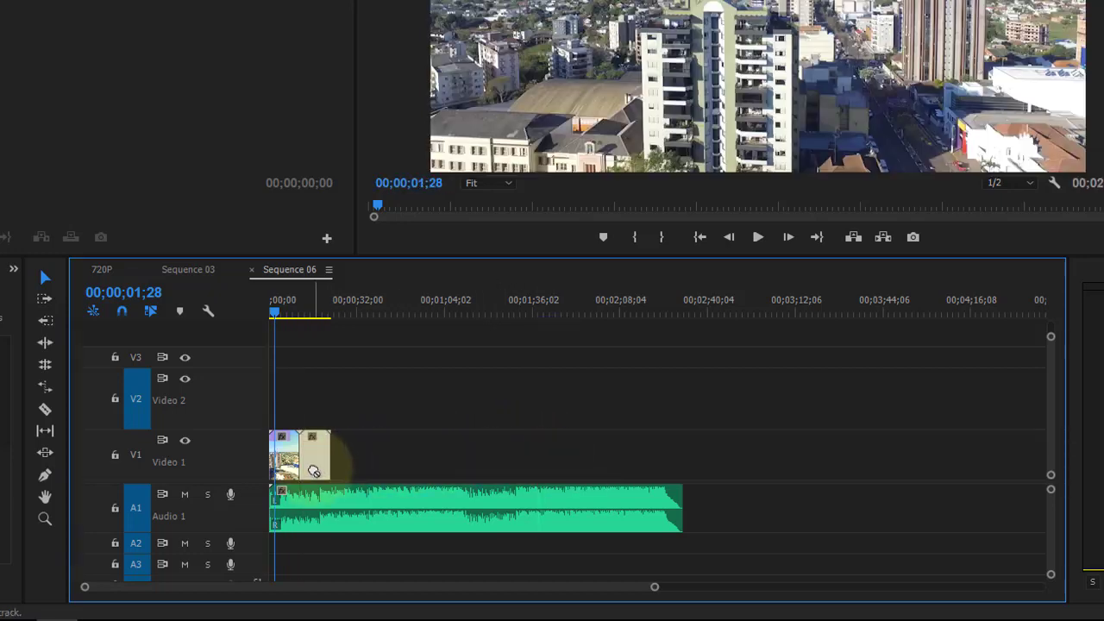
{"action": "key", "text": "backslash"}
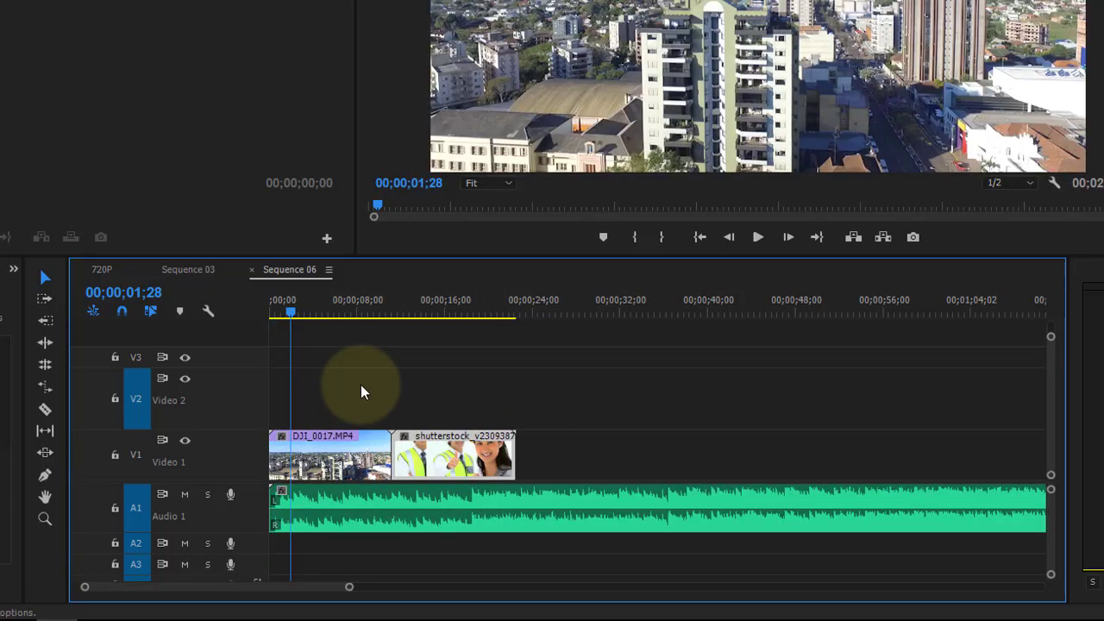
{"action": "left_click", "coordinate": [329, 270]}
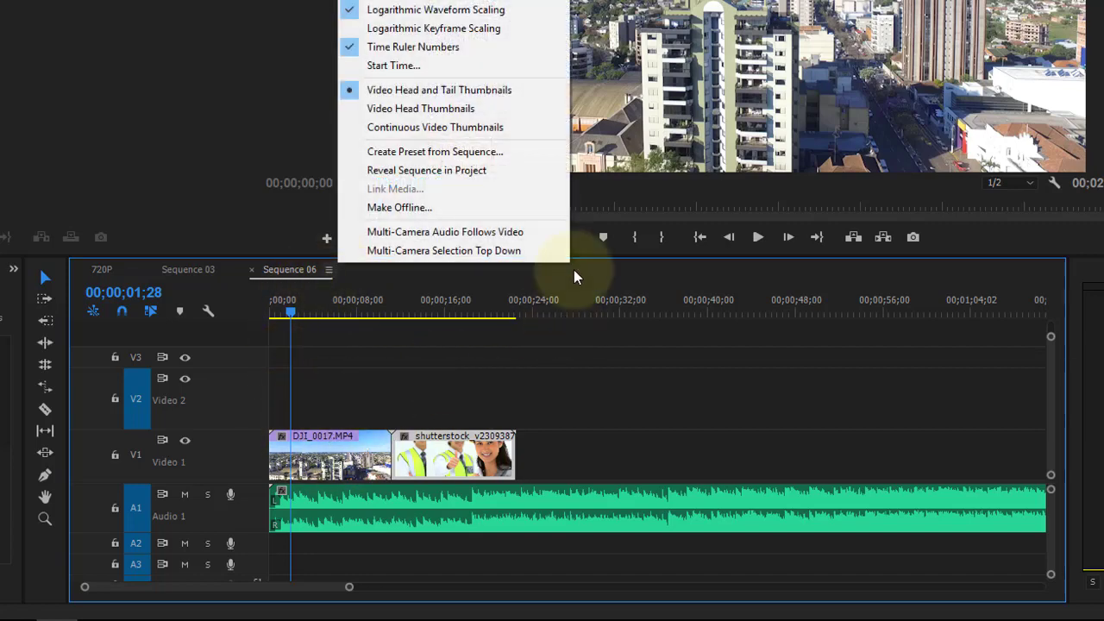
{"action": "left_click", "coordinate": [451, 356]}
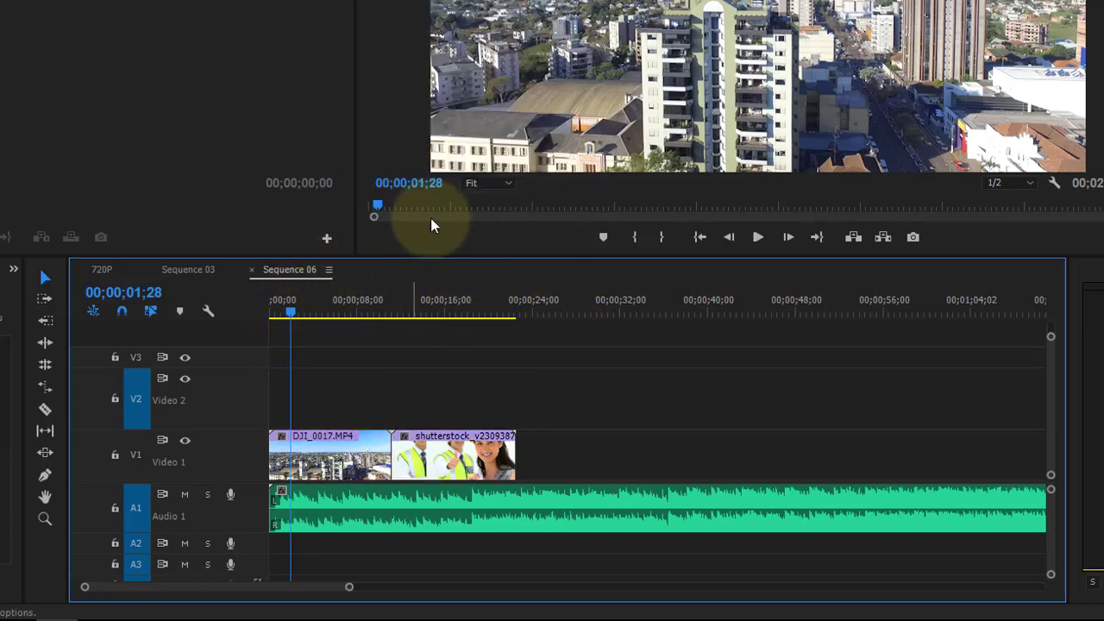
{"action": "left_click", "coordinate": [329, 270]}
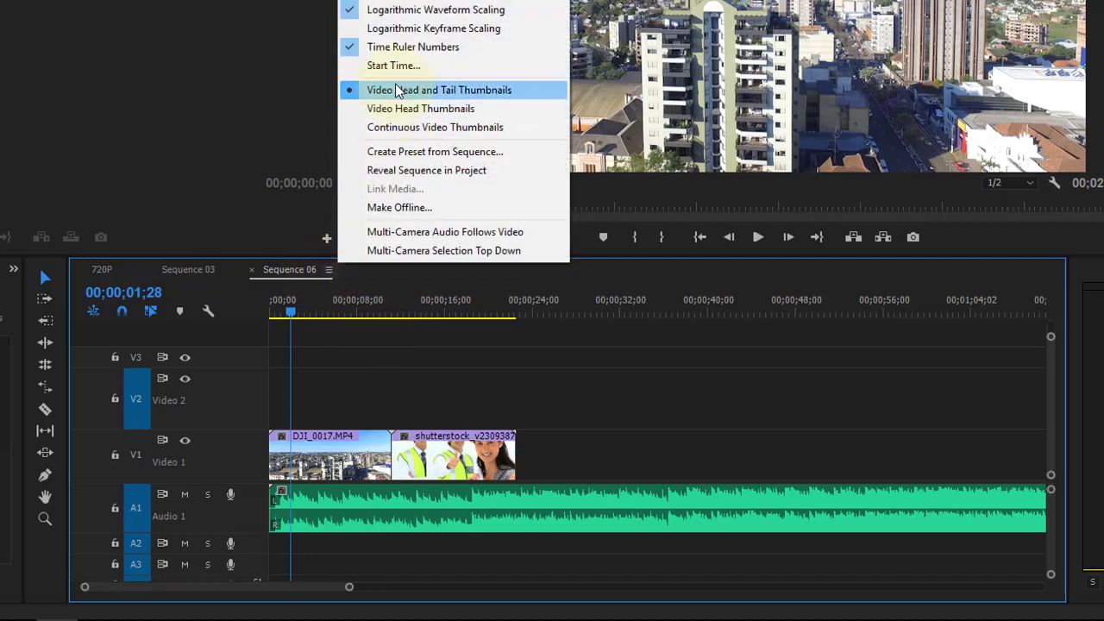
{"action": "left_click", "coordinate": [316, 369]}
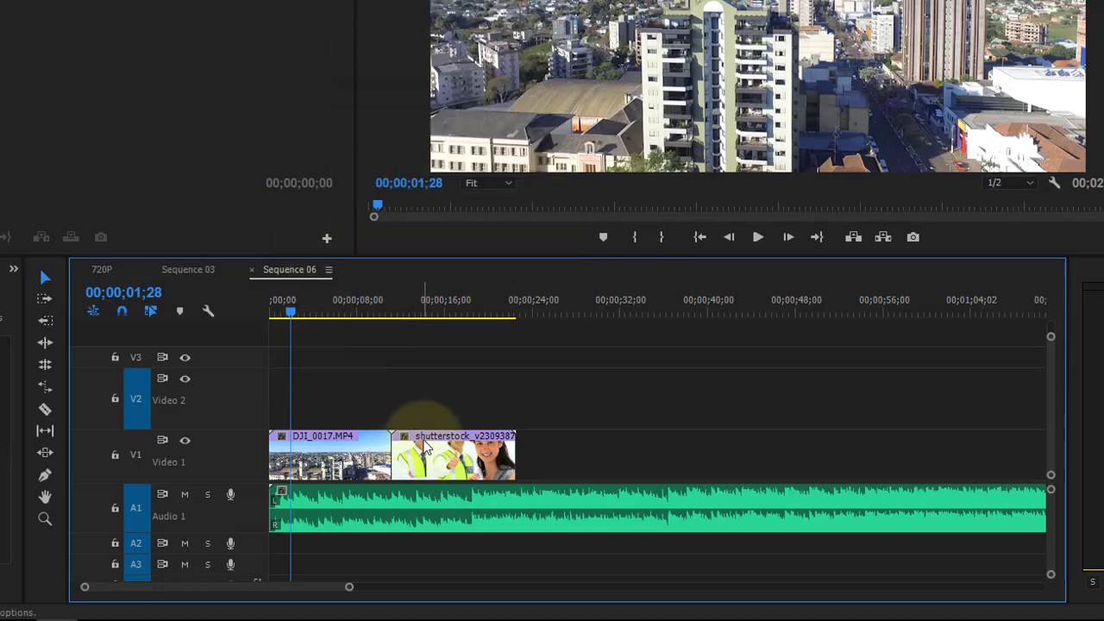
Put the shutterstock clip on Video 2 at 00;00;00;00 over DJI_0017.MP4, then shorten Video 2.
{"action": "left_click_drag", "start_coordinate": [427, 440], "coordinate": [436, 378]}
{"action": "left_click_drag", "start_coordinate": [387, 448], "coordinate": [614, 440]}
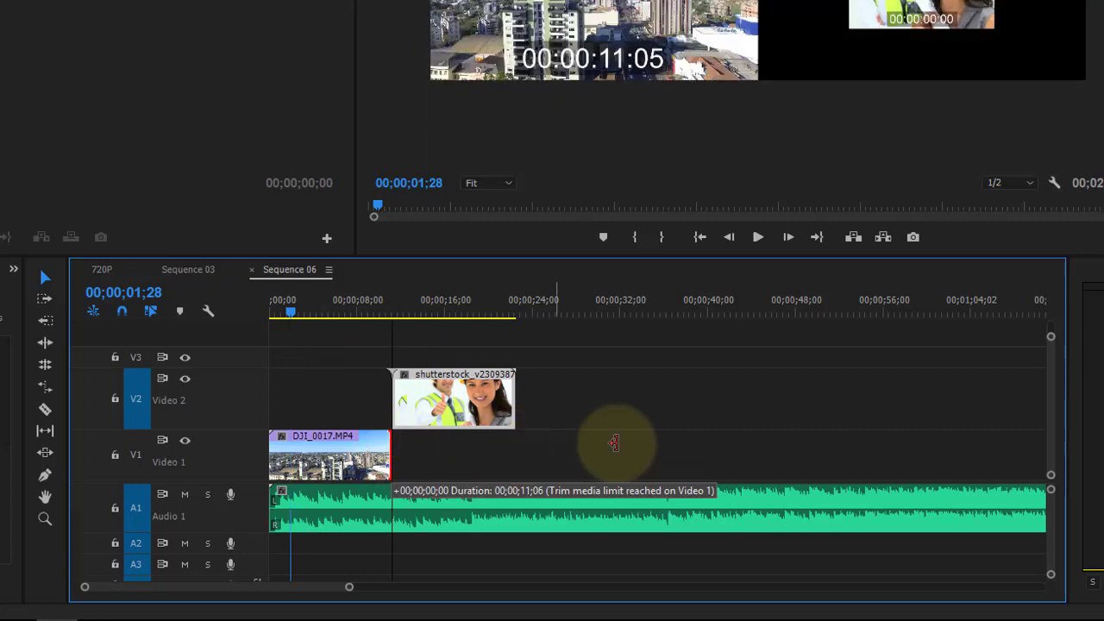
{"action": "scroll", "coordinate": [523, 351], "scroll_direction": "up", "scroll_amount": 3}
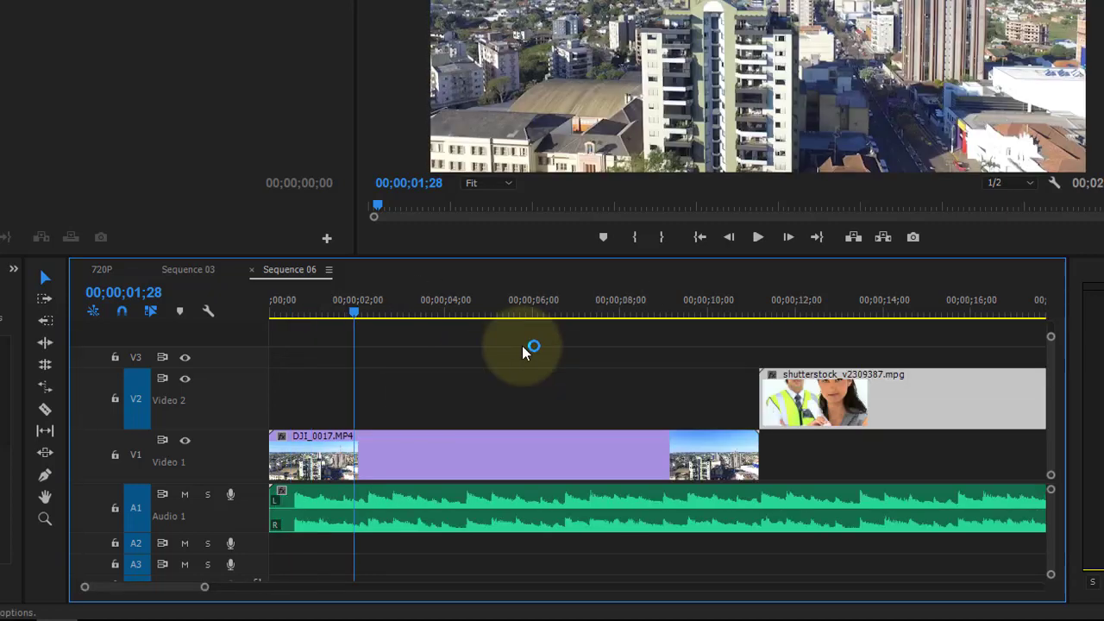
{"action": "scroll", "coordinate": [375, 352], "scroll_direction": "down", "scroll_amount": 2}
{"action": "scroll", "coordinate": [375, 352], "scroll_direction": "down", "scroll_amount": 2}
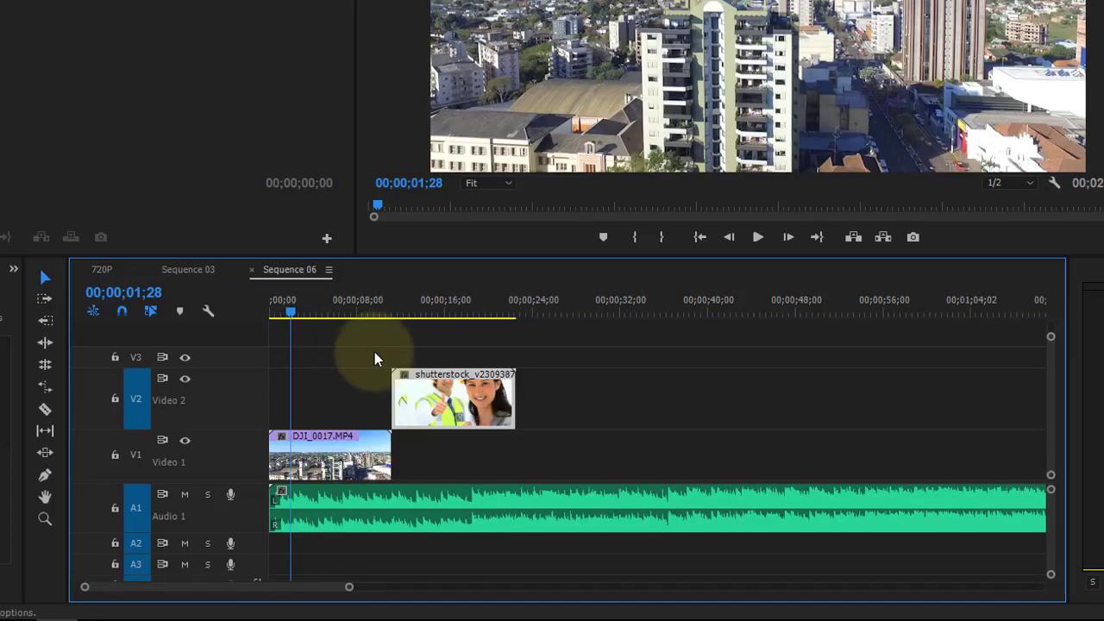
{"action": "scroll", "coordinate": [374, 352], "scroll_direction": "up", "scroll_amount": 4}
{"action": "scroll", "coordinate": [374, 352], "scroll_direction": "up", "scroll_amount": 2}
{"action": "scroll", "coordinate": [374, 358], "scroll_direction": "down", "scroll_amount": 2}
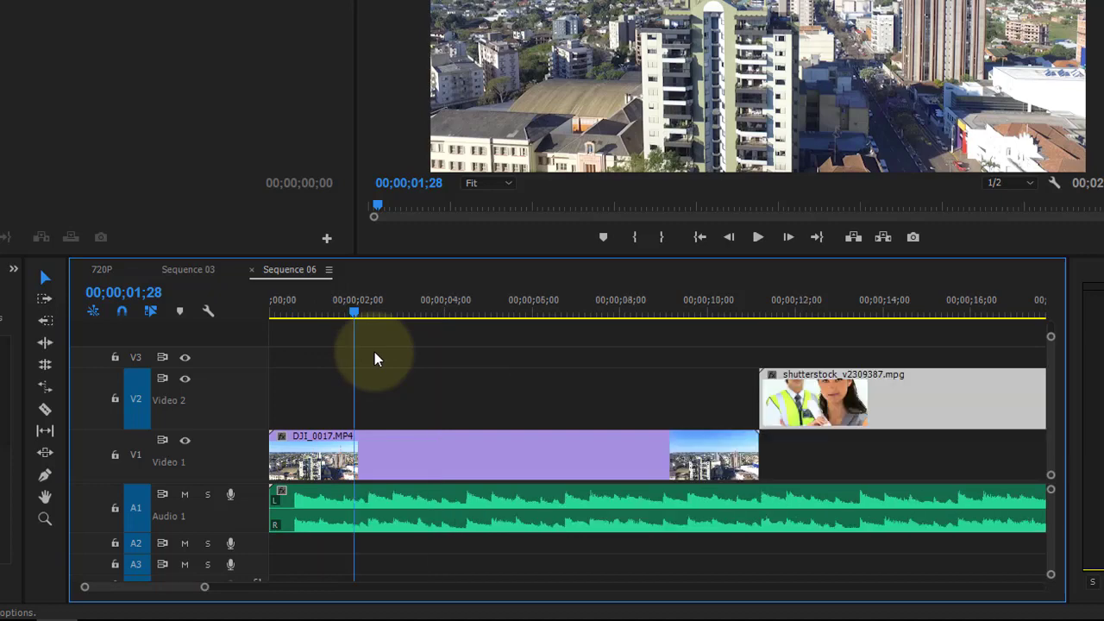
{"action": "left_click_drag", "start_coordinate": [876, 409], "coordinate": [382, 399]}
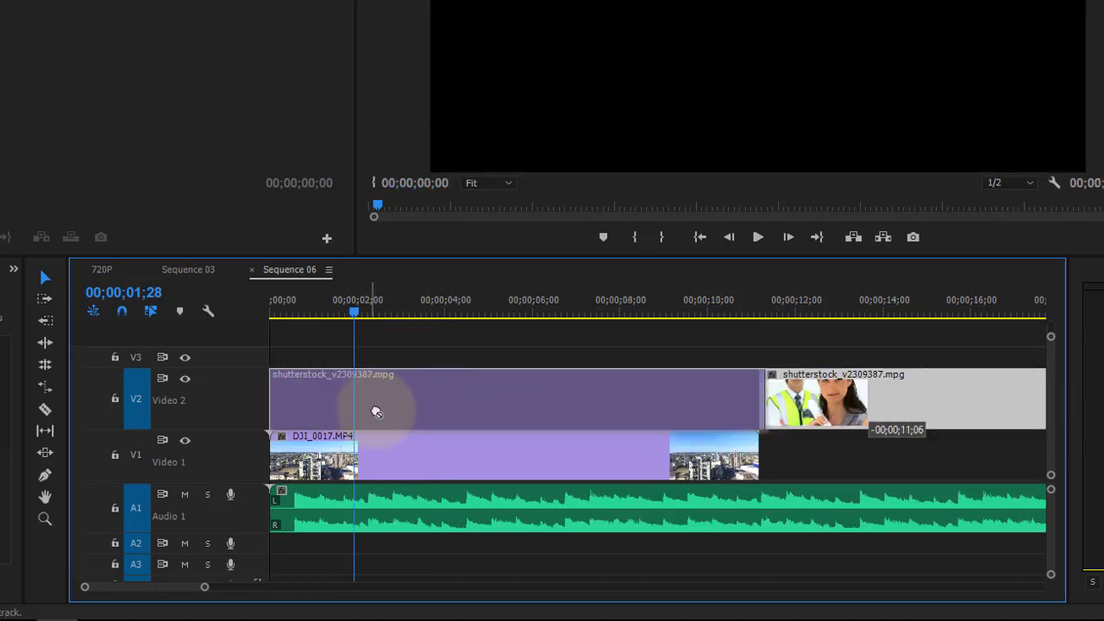
{"action": "mouse_move", "coordinate": [204, 369]}
{"action": "left_mouse_down"}
{"action": "mouse_move", "coordinate": [204, 401]}
{"action": "mouse_move", "coordinate": [206, 380]}
{"action": "left_mouse_up"}
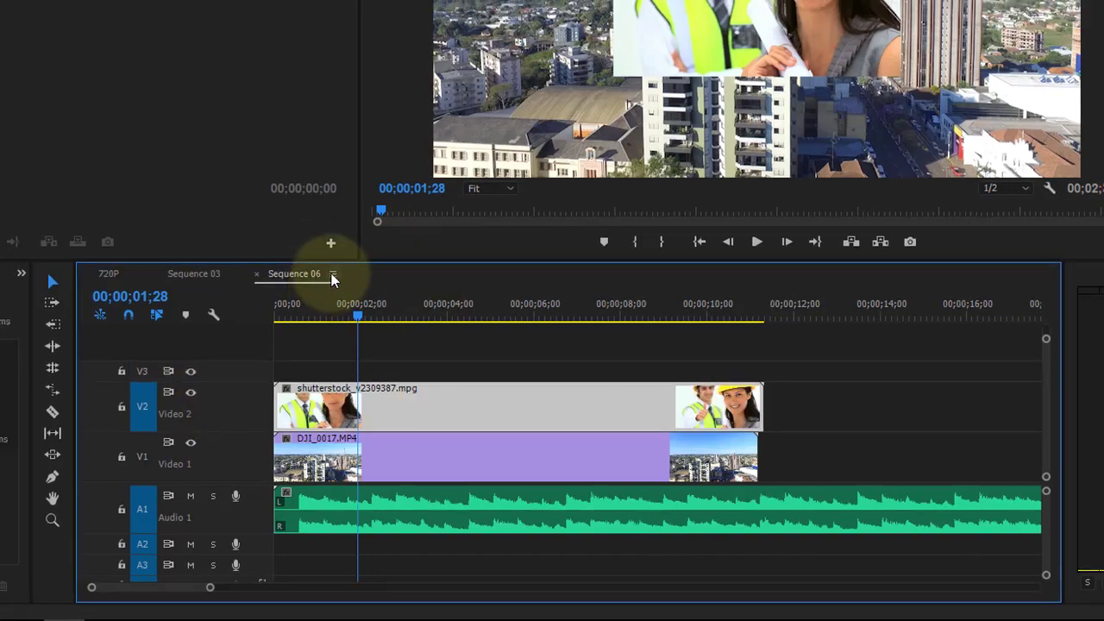
Switch the clips to Continuous Video Thumbnails, then to Video Head Thumbnails.
{"action": "left_click", "coordinate": [333, 275]}
{"action": "left_click", "coordinate": [420, 132]}
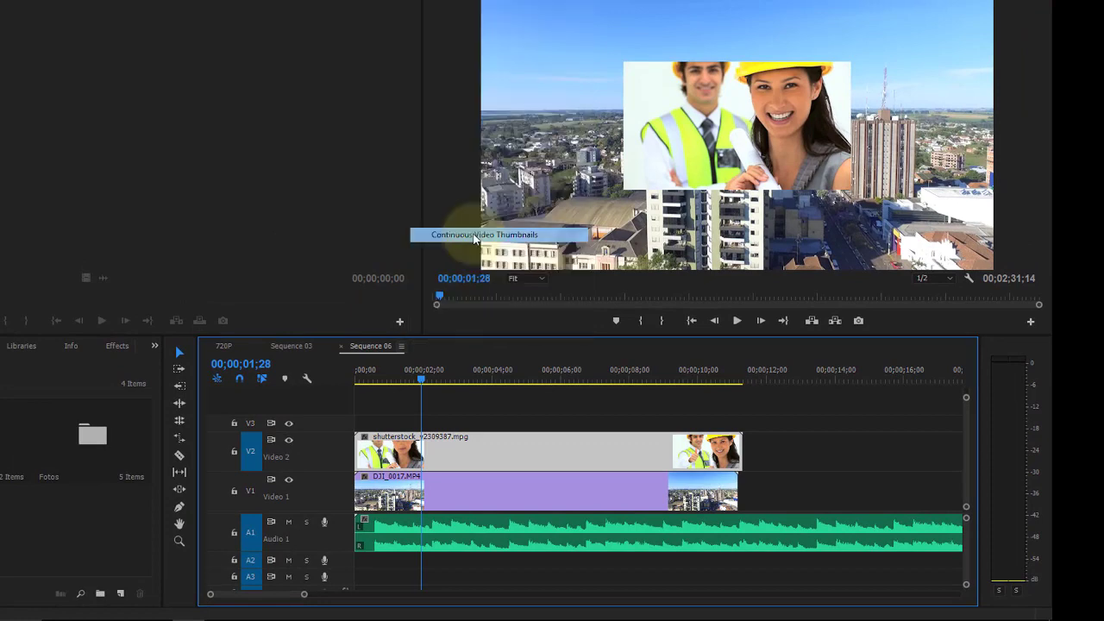
{"action": "left_click", "coordinate": [399, 348]}
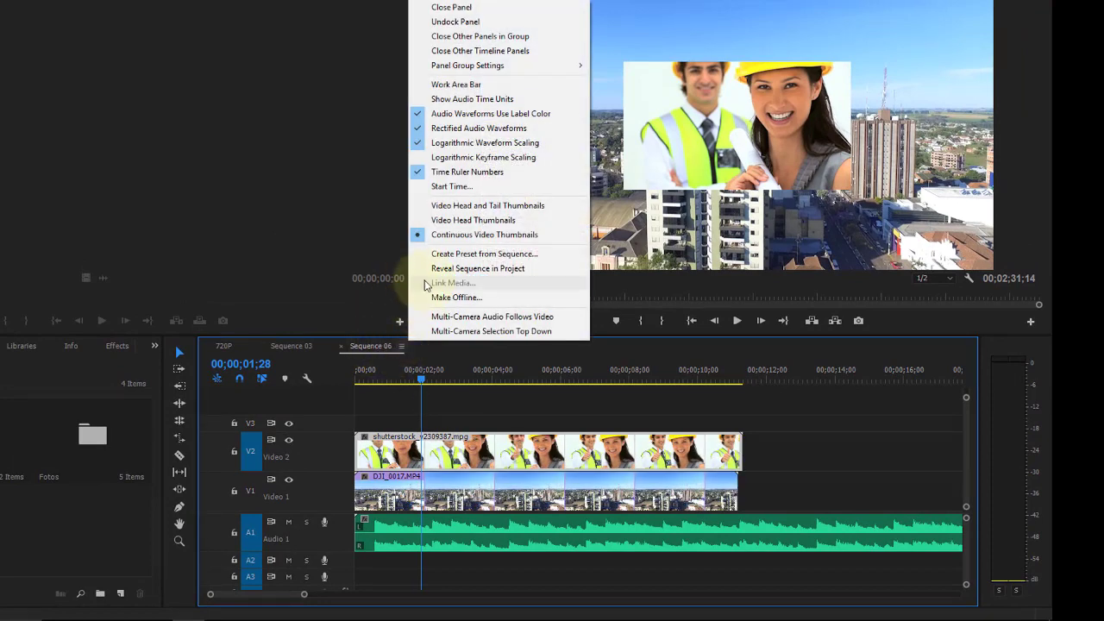
{"action": "left_click", "coordinate": [448, 222]}
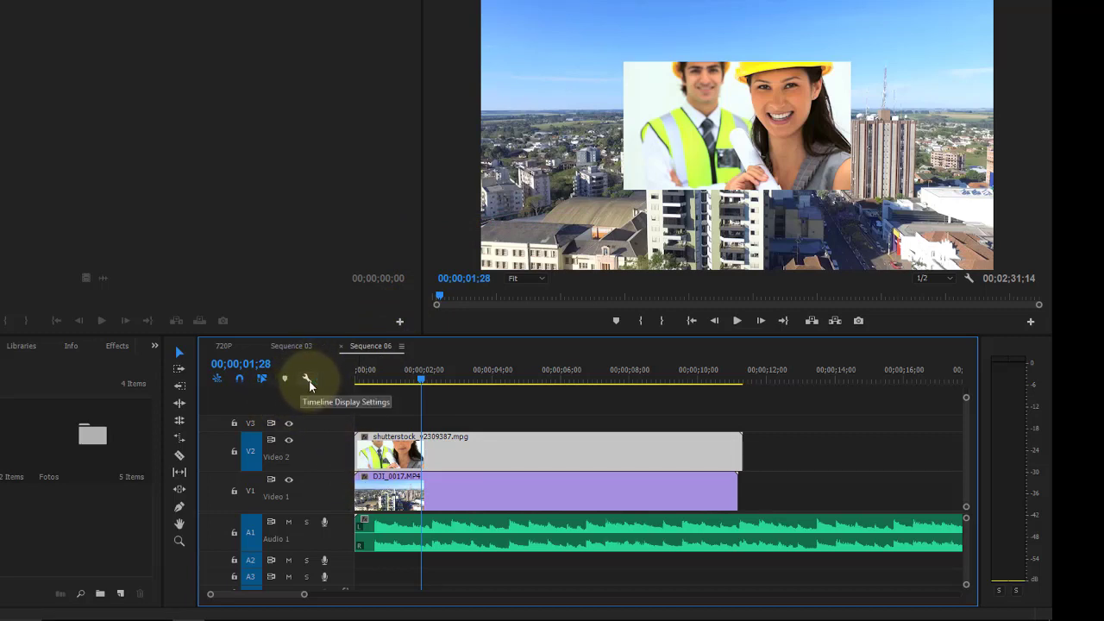
Turn off Show Video Thumbnails and select Continuous Video Thumbnails in the Sequence panel menu.
{"action": "left_click", "coordinate": [306, 380]}
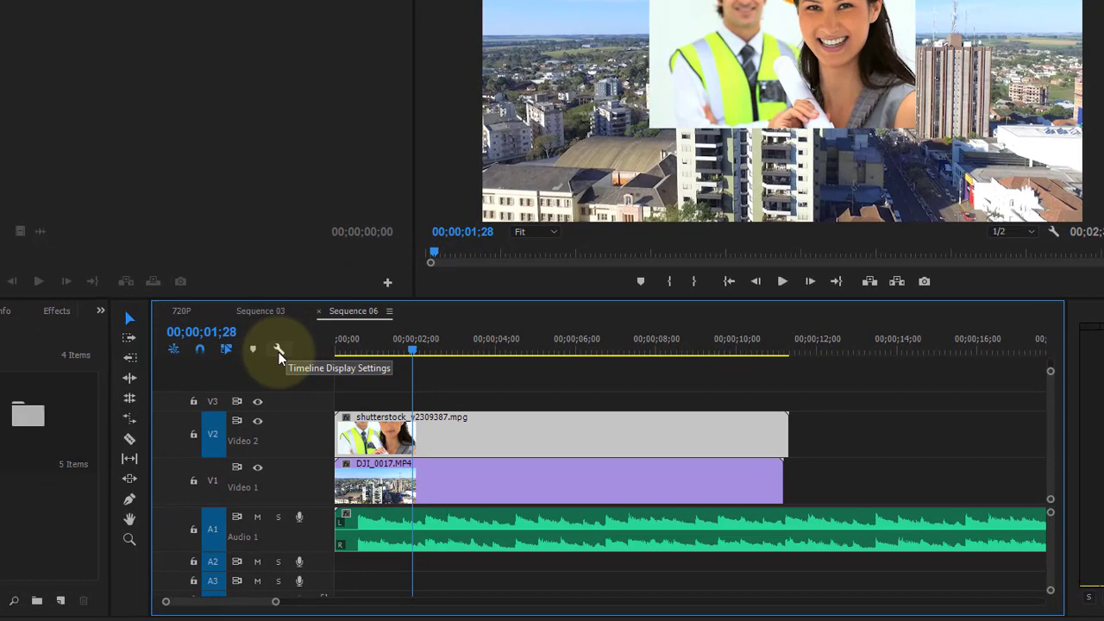
{"action": "left_click", "coordinate": [307, 382]}
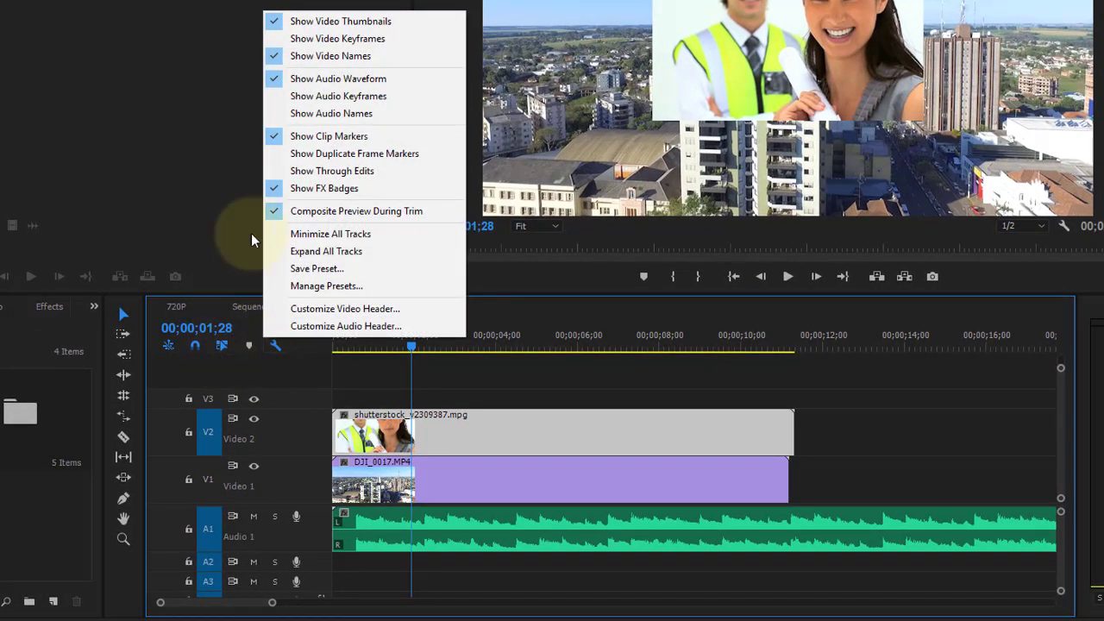
{"action": "left_click", "coordinate": [332, 28]}
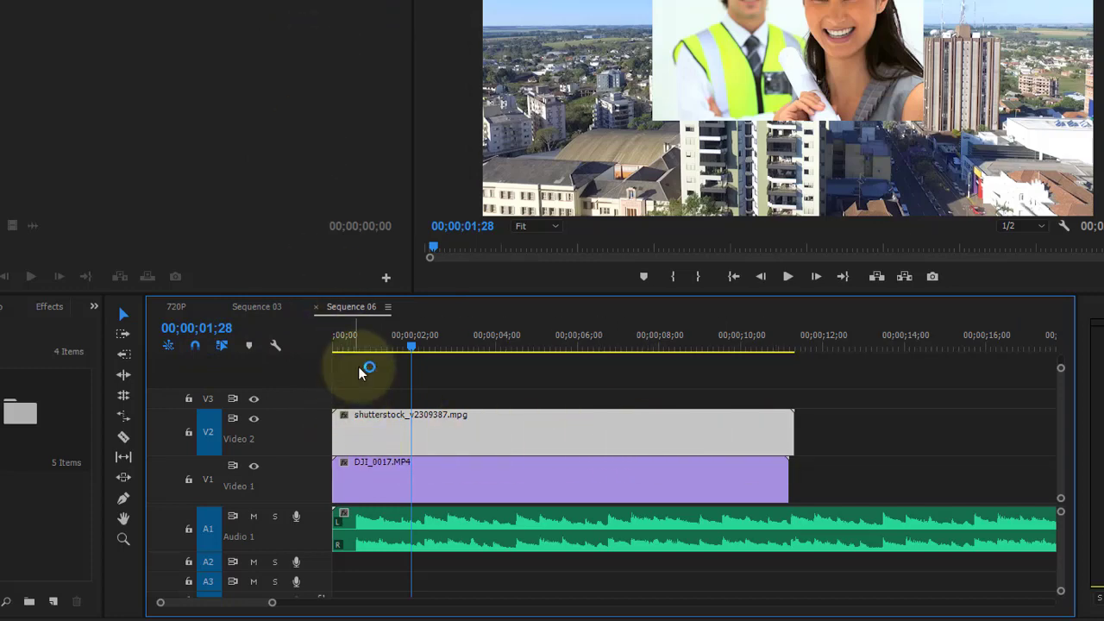
{"action": "left_click", "coordinate": [393, 311]}
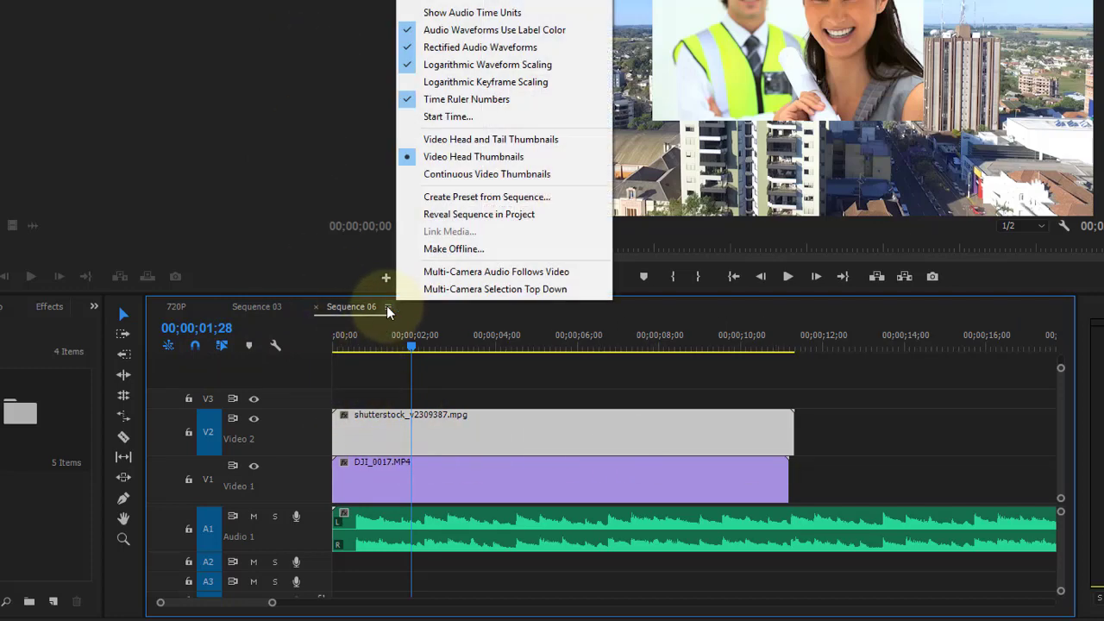
{"action": "left_click", "coordinate": [477, 176]}
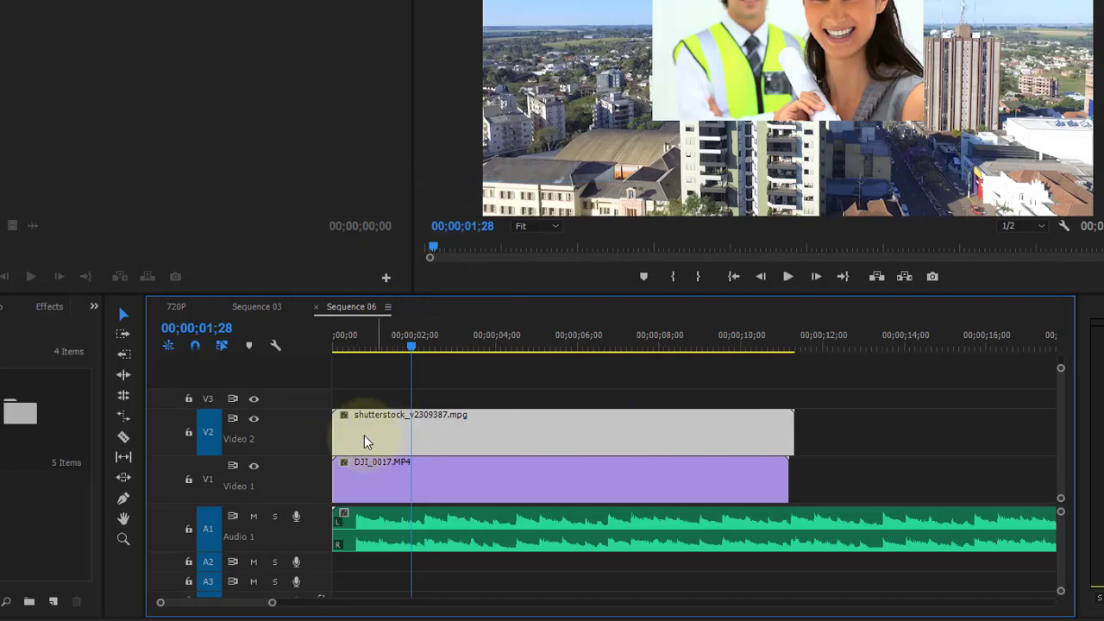
Turn video thumbnails back on and enable Show Video Keyframes.
{"action": "left_click", "coordinate": [275, 345]}
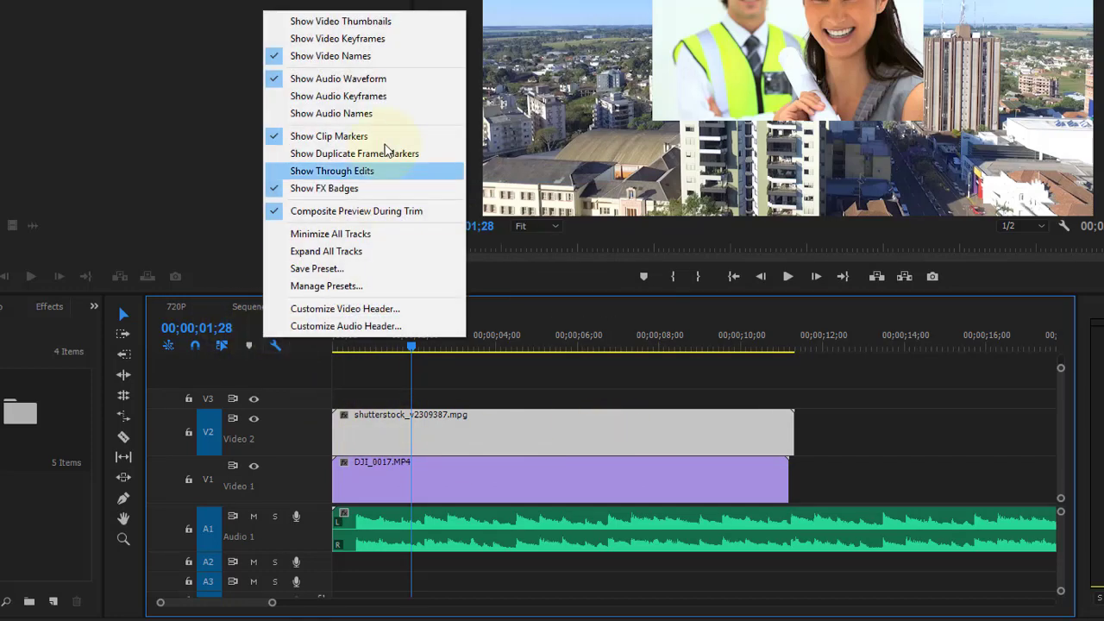
{"action": "left_click", "coordinate": [320, 22]}
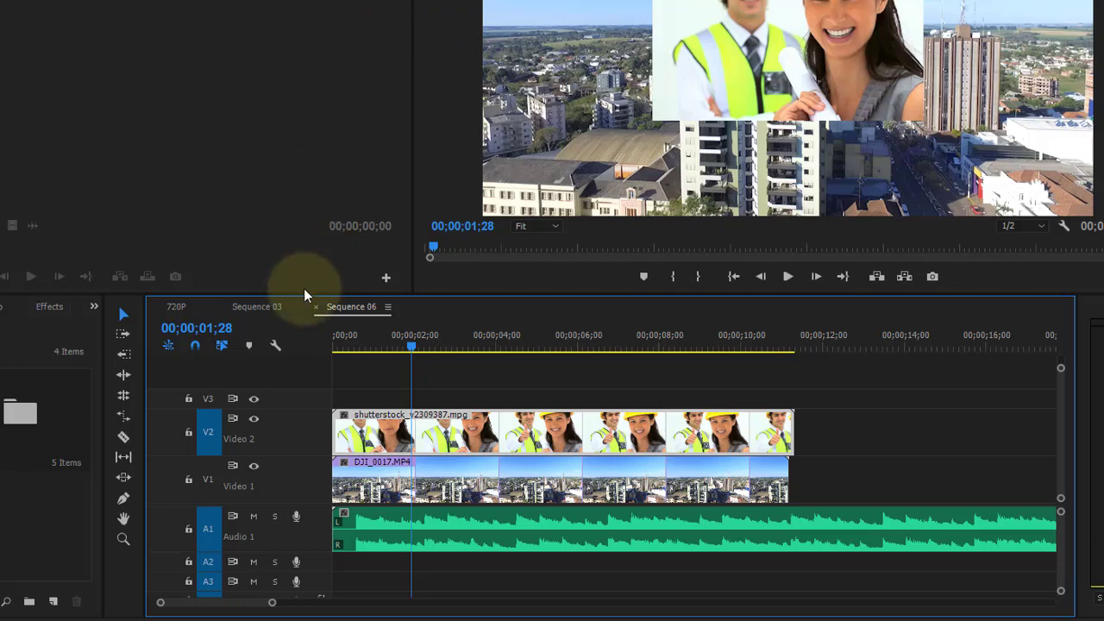
{"action": "left_click", "coordinate": [279, 345]}
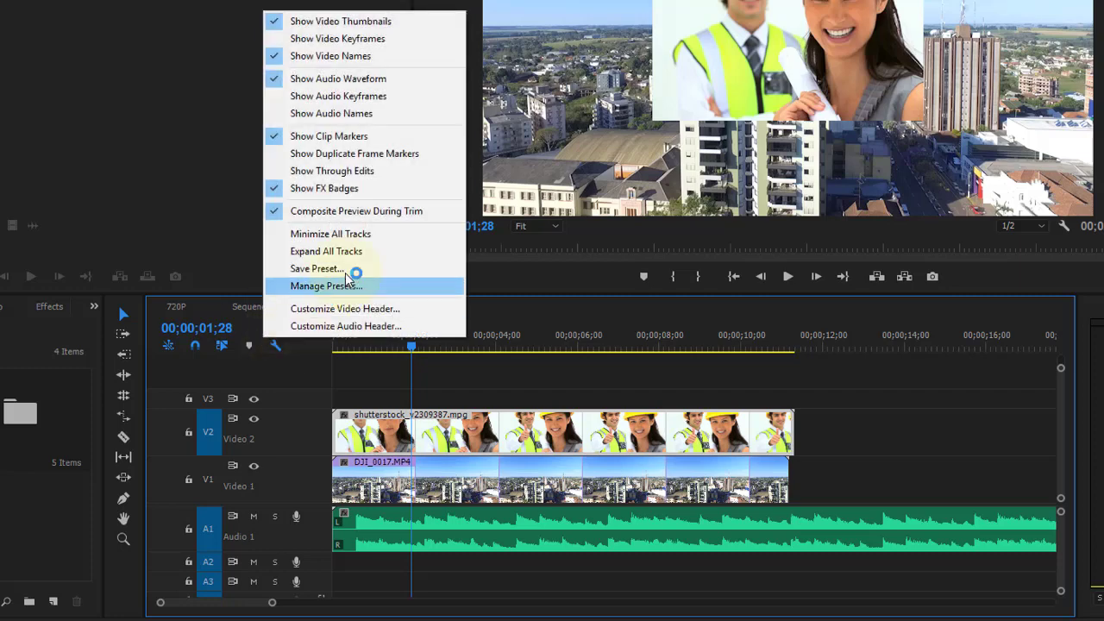
{"action": "left_click", "coordinate": [423, 140]}
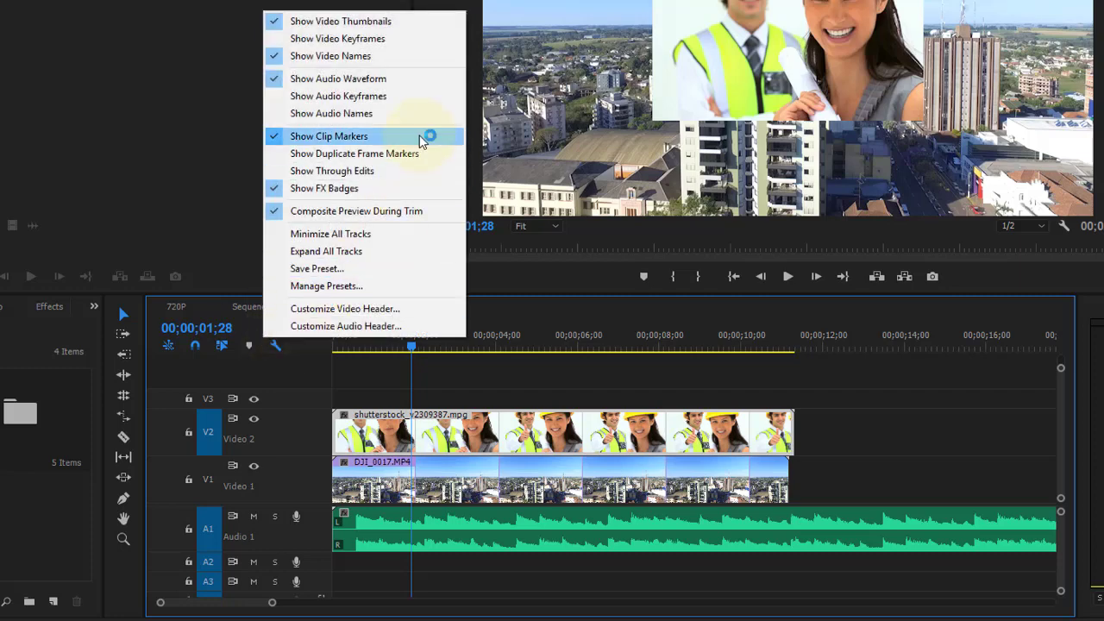
{"action": "left_click", "coordinate": [382, 41]}
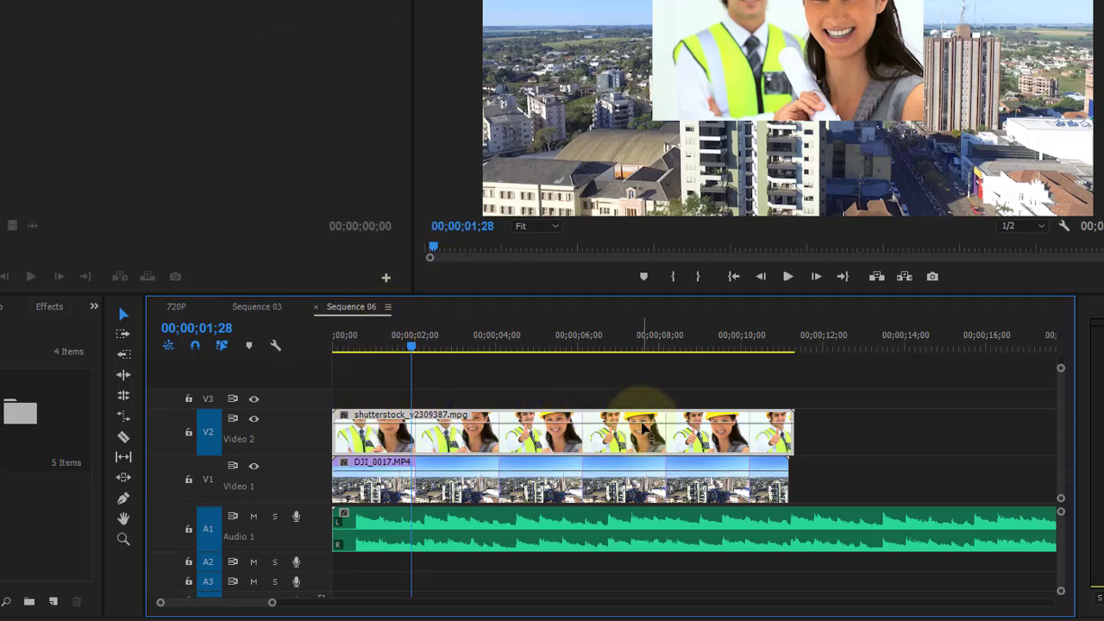
Enable Show Video Keyframes in the Timeline Display Settings.
{"action": "left_click", "coordinate": [280, 349]}
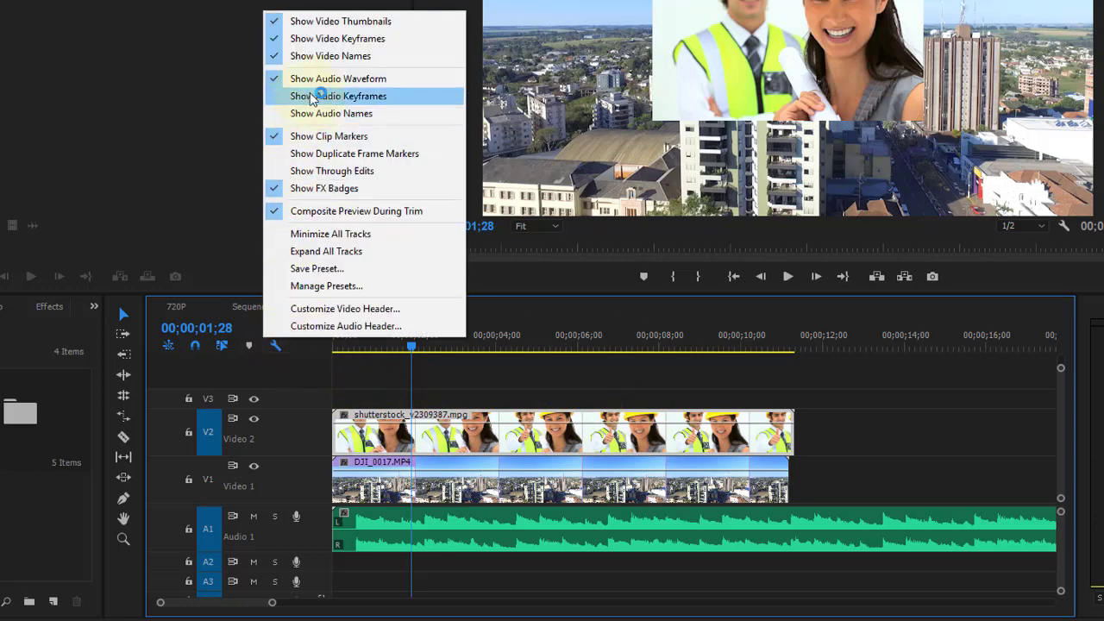
{"action": "left_click", "coordinate": [315, 38]}
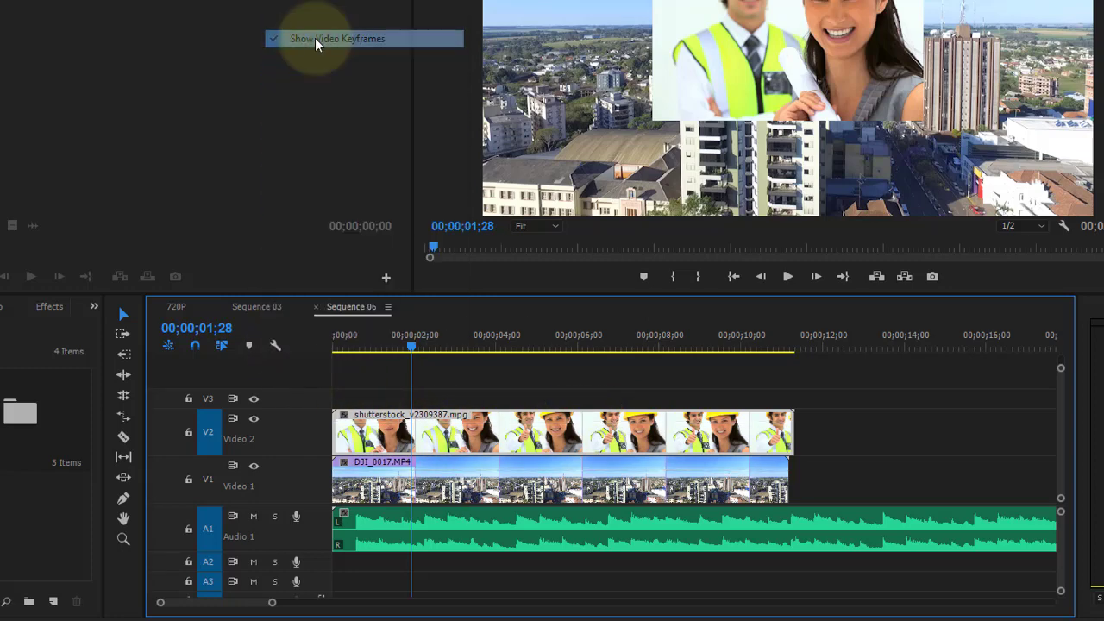
{"action": "left_click", "coordinate": [277, 346]}
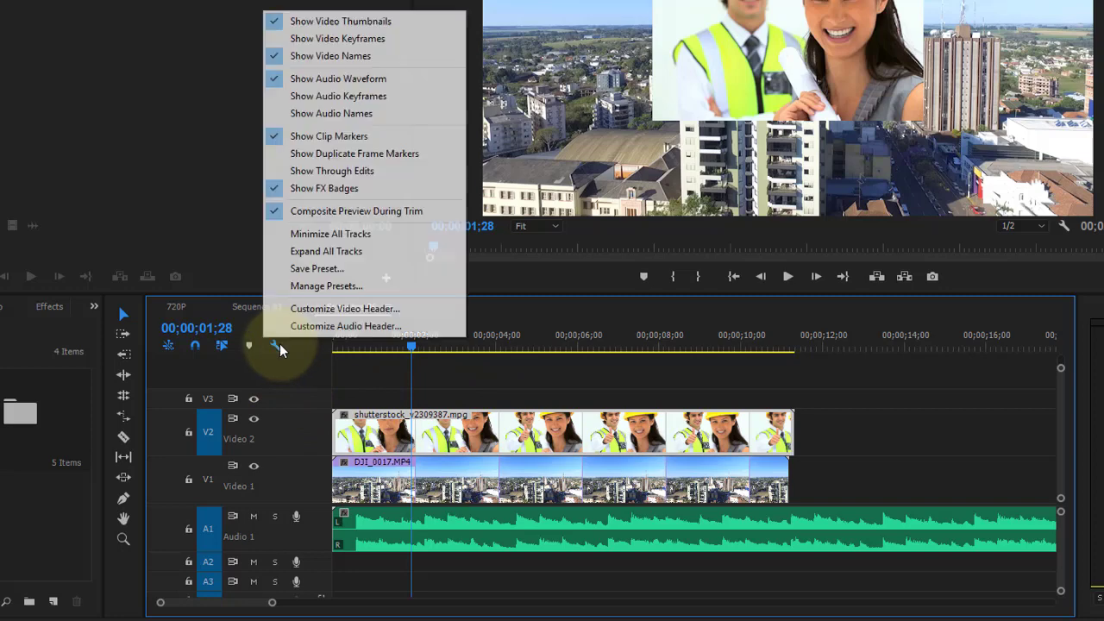
{"action": "left_click", "coordinate": [345, 40]}
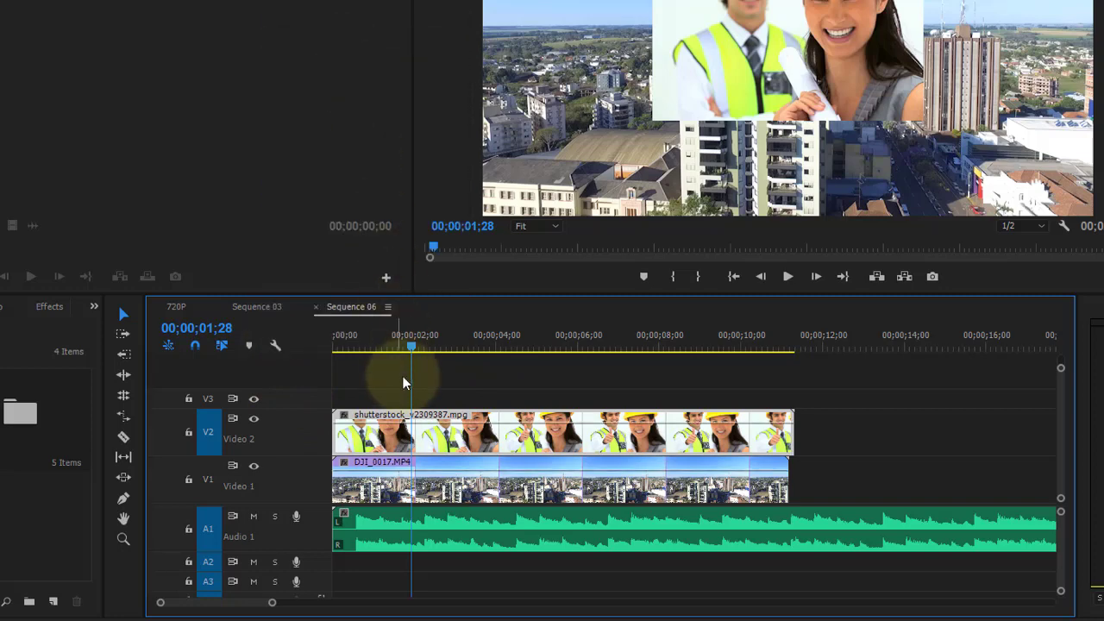
Add two opacity keyframes to the Video 2 clip, drag them down, then restore opacity to 100.
{"action": "mouse_move", "coordinate": [423, 439]}
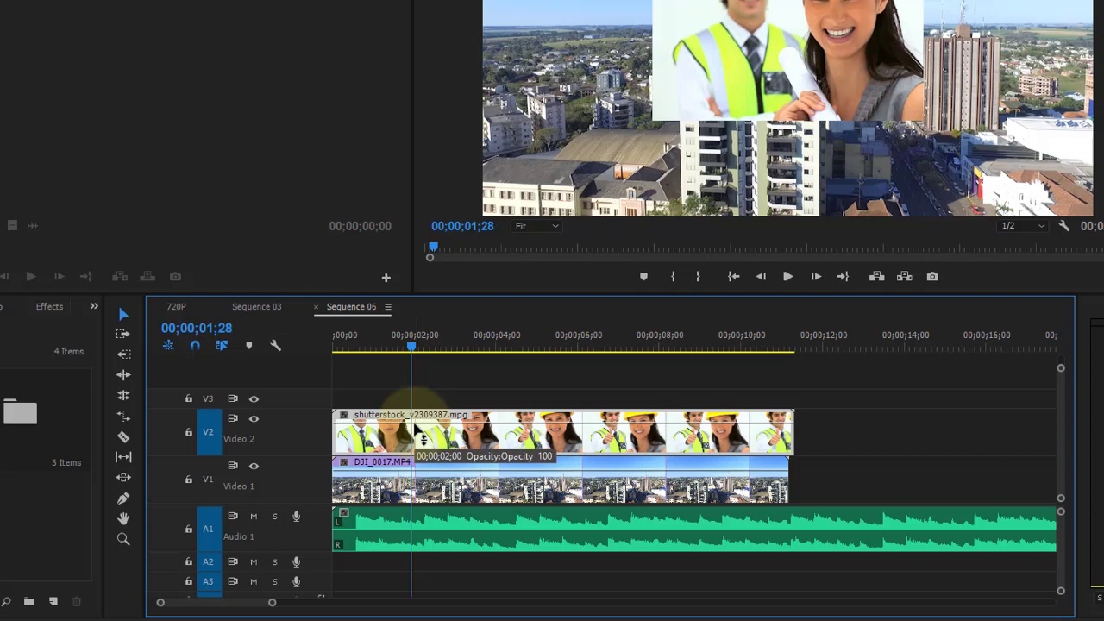
{"action": "left_click", "coordinate": [411, 423], "text": "ctrl"}
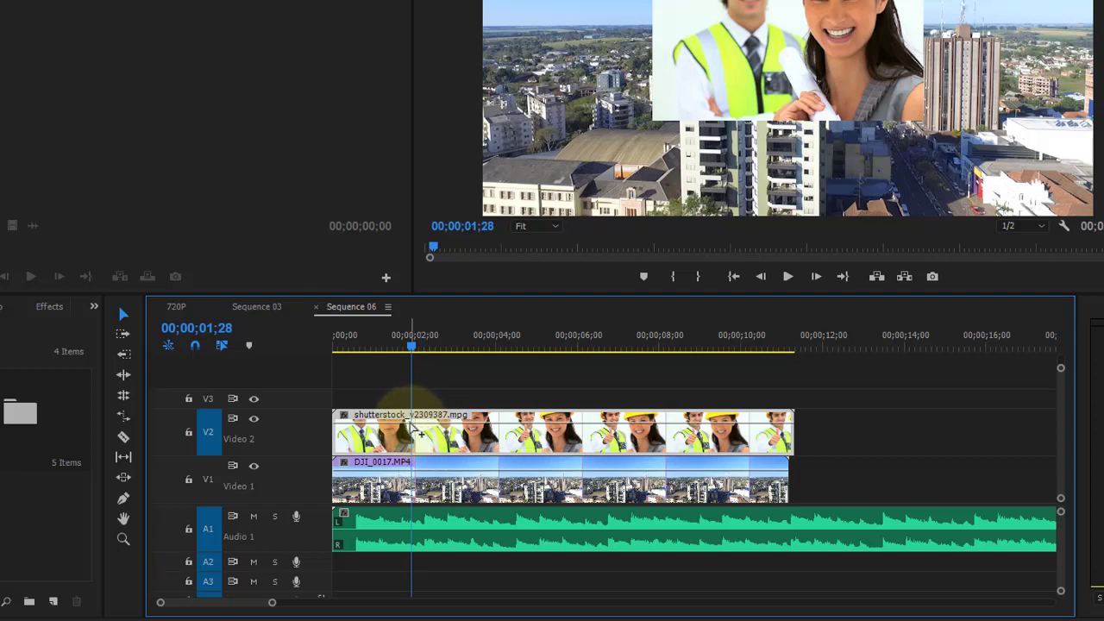
{"action": "left_click", "coordinate": [495, 423], "text": "ctrl"}
{"action": "left_click_drag", "start_coordinate": [411, 424], "coordinate": [410, 449]}
{"action": "mouse_move", "coordinate": [411, 345]}
{"action": "left_mouse_down"}
{"action": "mouse_move", "coordinate": [379, 349]}
{"action": "mouse_move", "coordinate": [457, 417]}
{"action": "mouse_move", "coordinate": [485, 416]}
{"action": "left_mouse_up"}
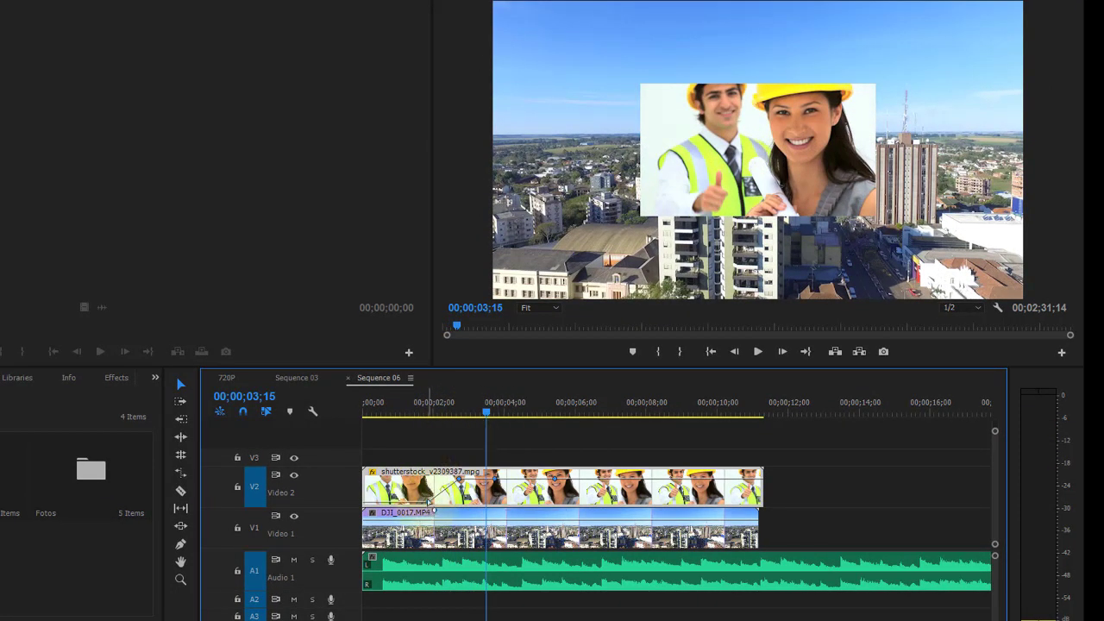
{"action": "left_click_drag", "start_coordinate": [429, 502], "coordinate": [427, 454]}
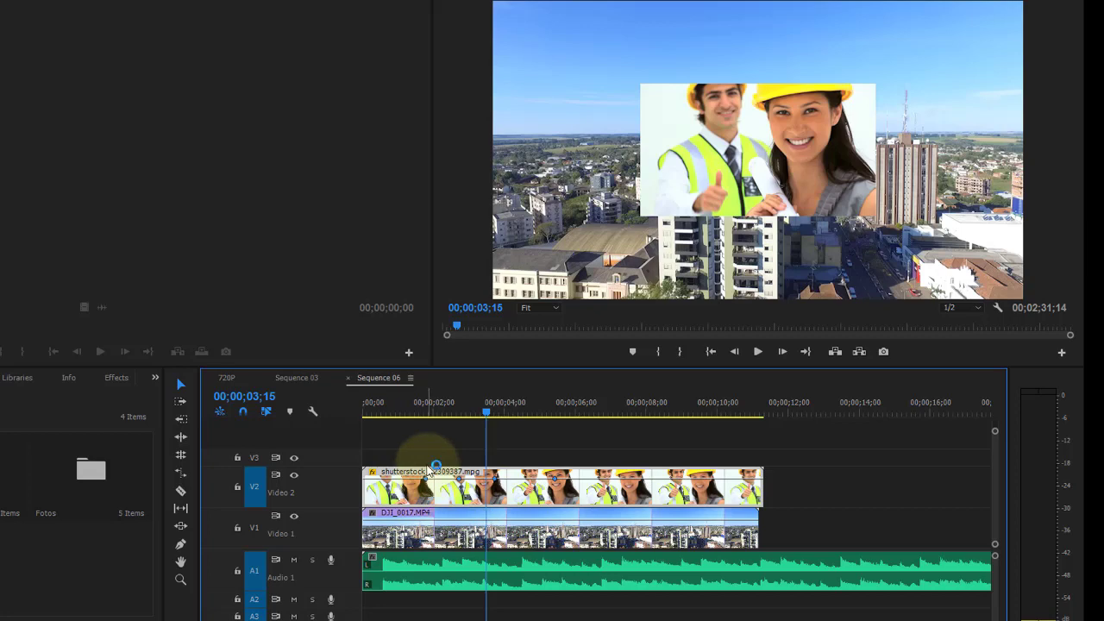
Toggle the video keyframe display off and on again.
{"action": "left_click", "coordinate": [313, 412]}
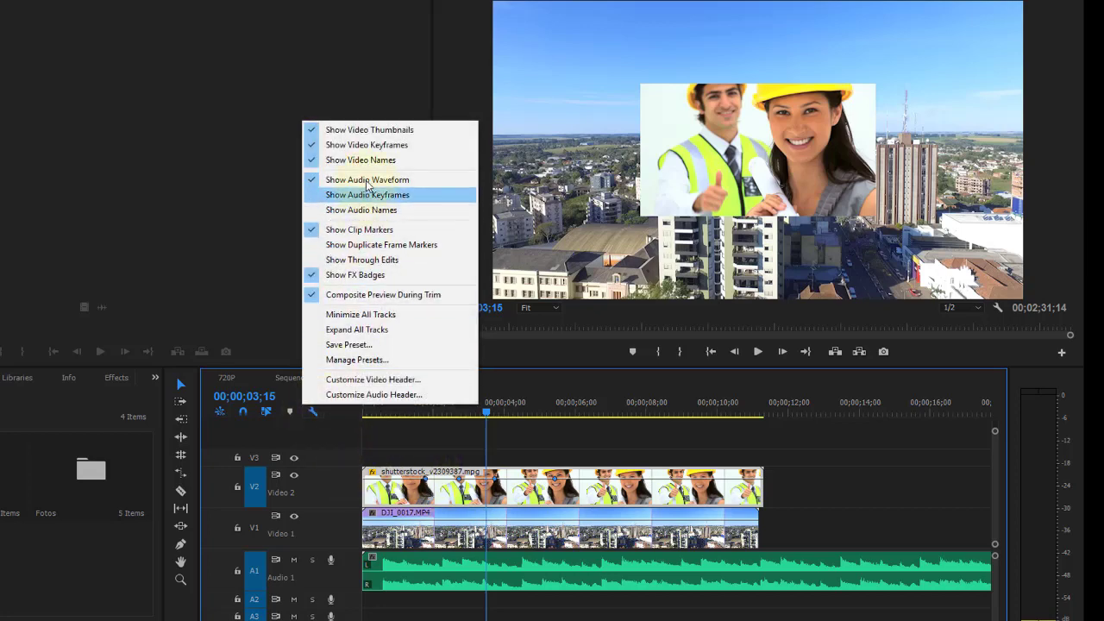
{"action": "left_click", "coordinate": [371, 145]}
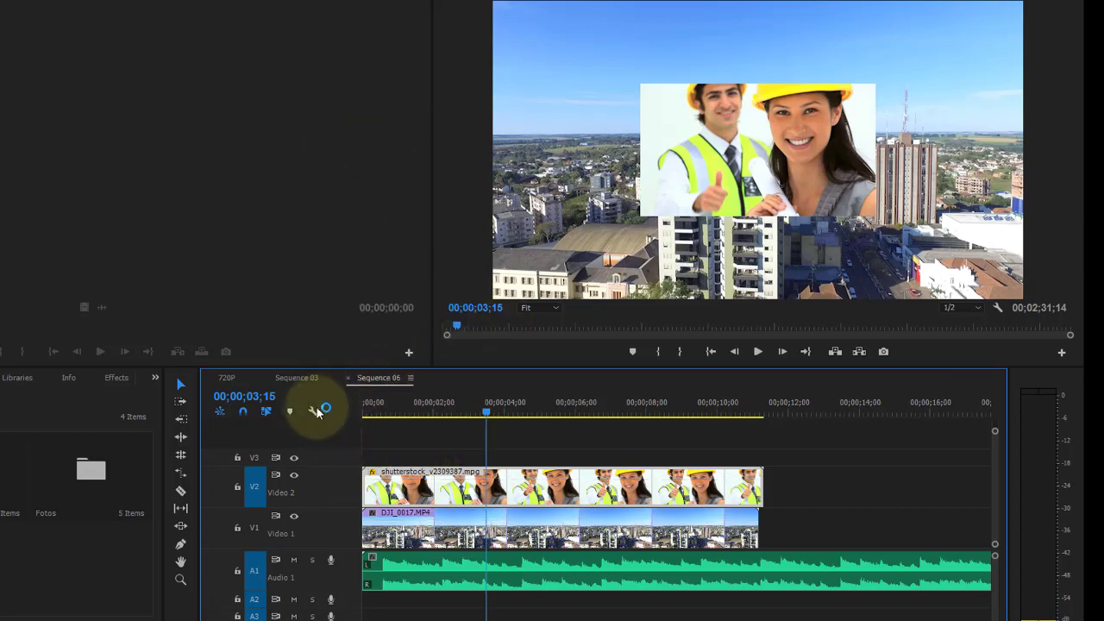
{"action": "left_click", "coordinate": [316, 411]}
{"action": "left_click", "coordinate": [342, 143]}
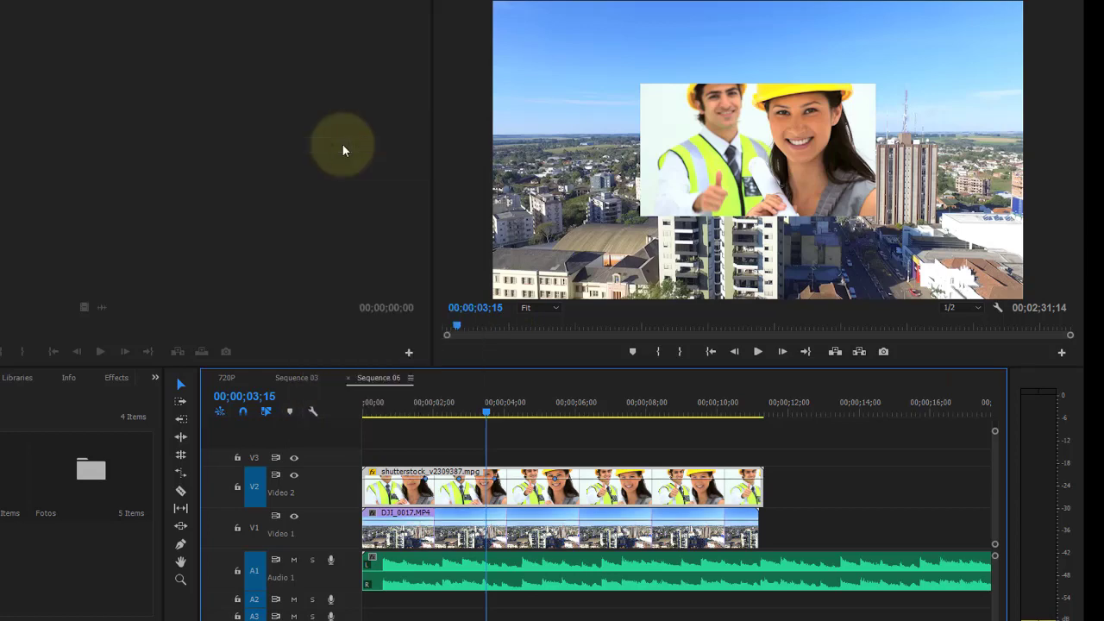
{"action": "left_click", "coordinate": [312, 410]}
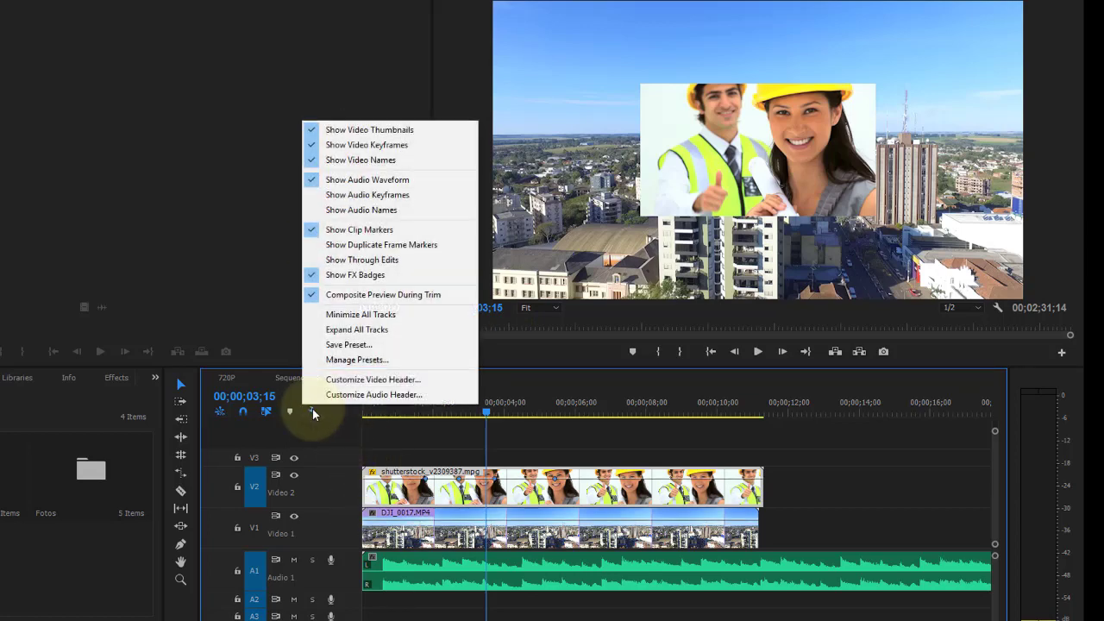
{"action": "left_click", "coordinate": [342, 161]}
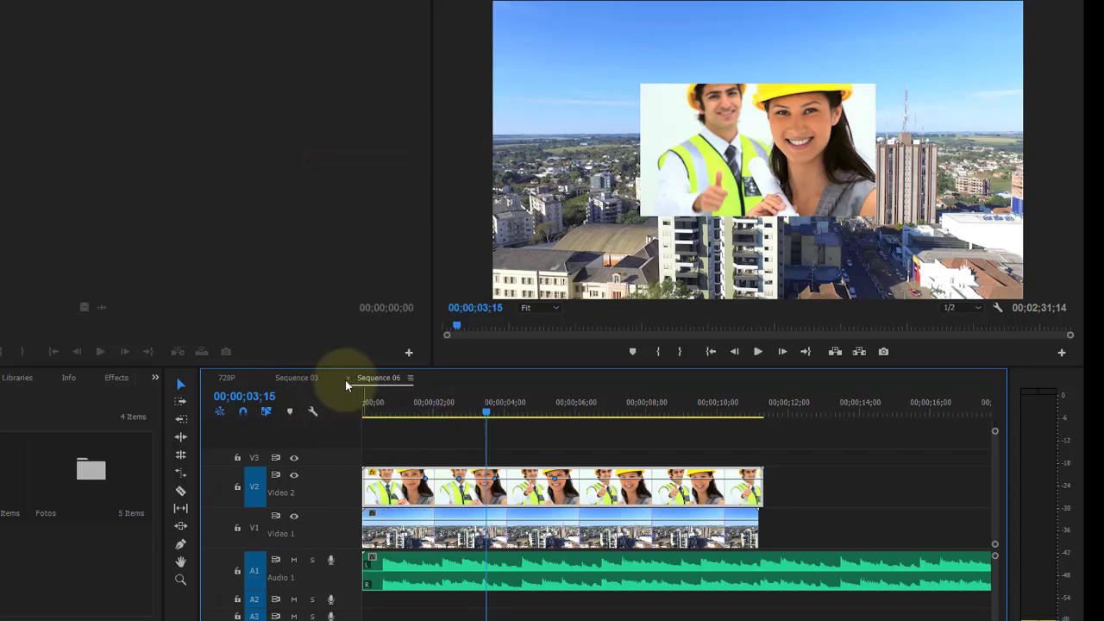
{"action": "left_click", "coordinate": [314, 411]}
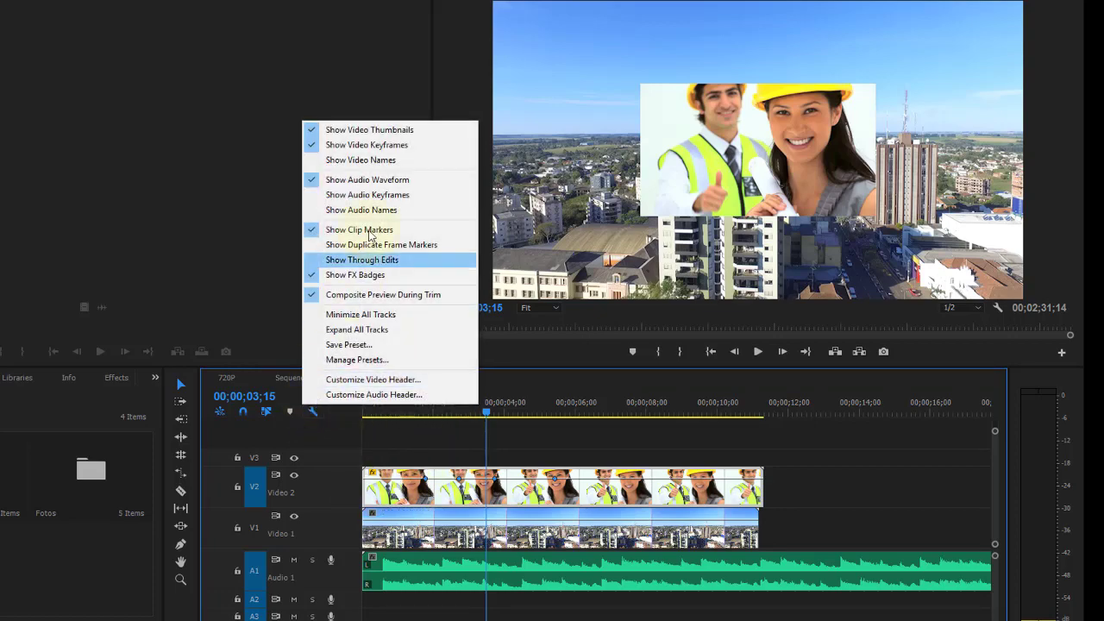
{"action": "left_click", "coordinate": [373, 156]}
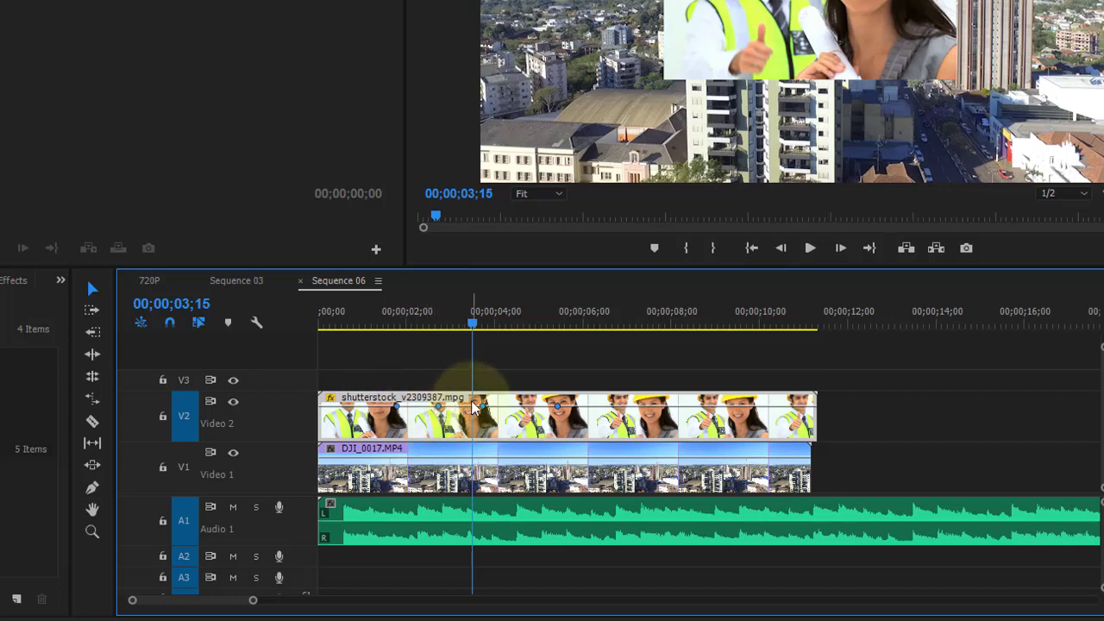
{"action": "left_click", "coordinate": [395, 481]}
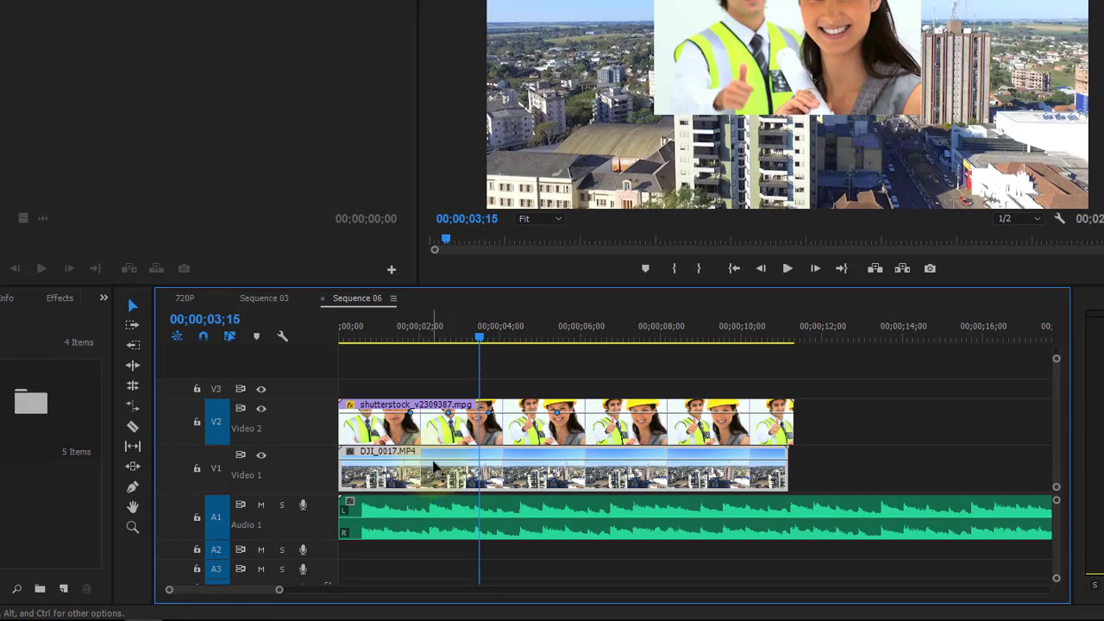
{"action": "left_click", "coordinate": [312, 377]}
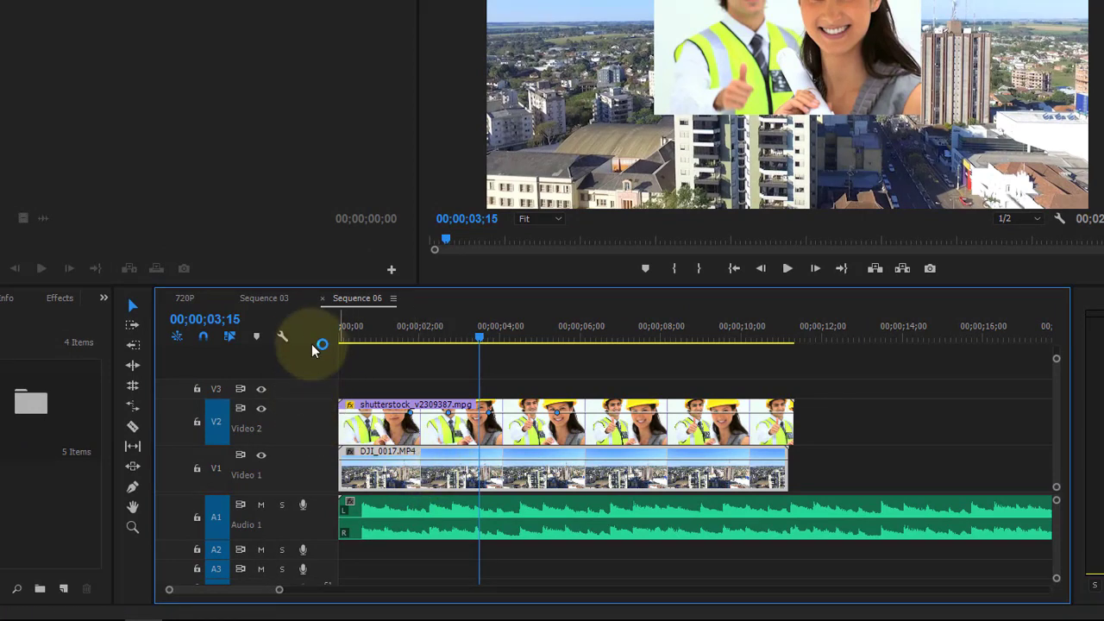
{"action": "left_click", "coordinate": [288, 337]}
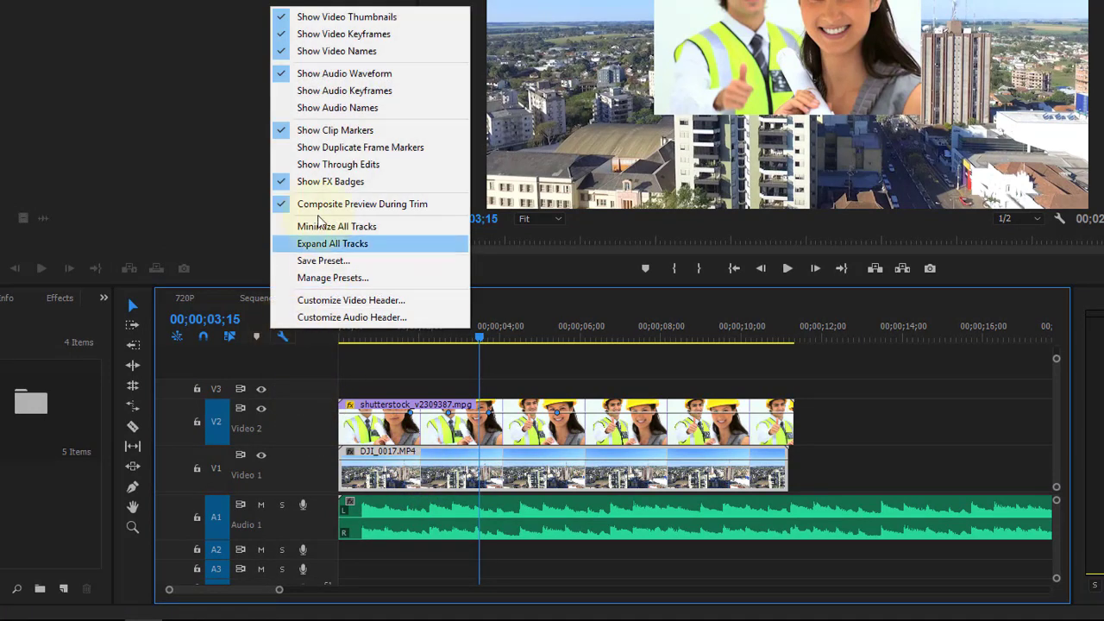
{"action": "left_click", "coordinate": [319, 49]}
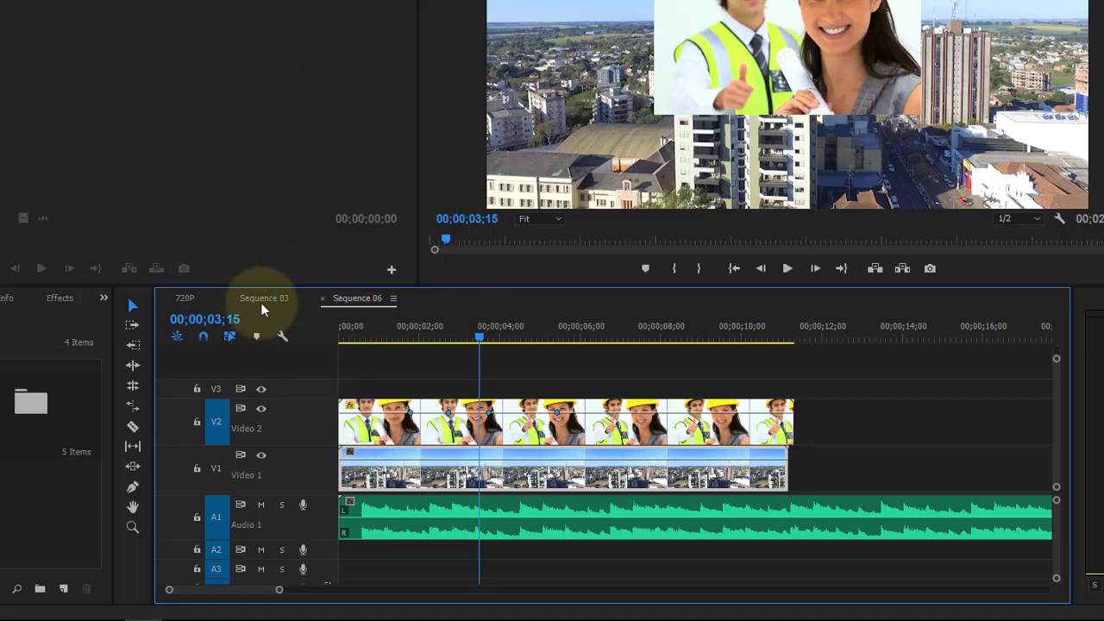
{"action": "left_click", "coordinate": [281, 335]}
{"action": "left_click", "coordinate": [324, 48]}
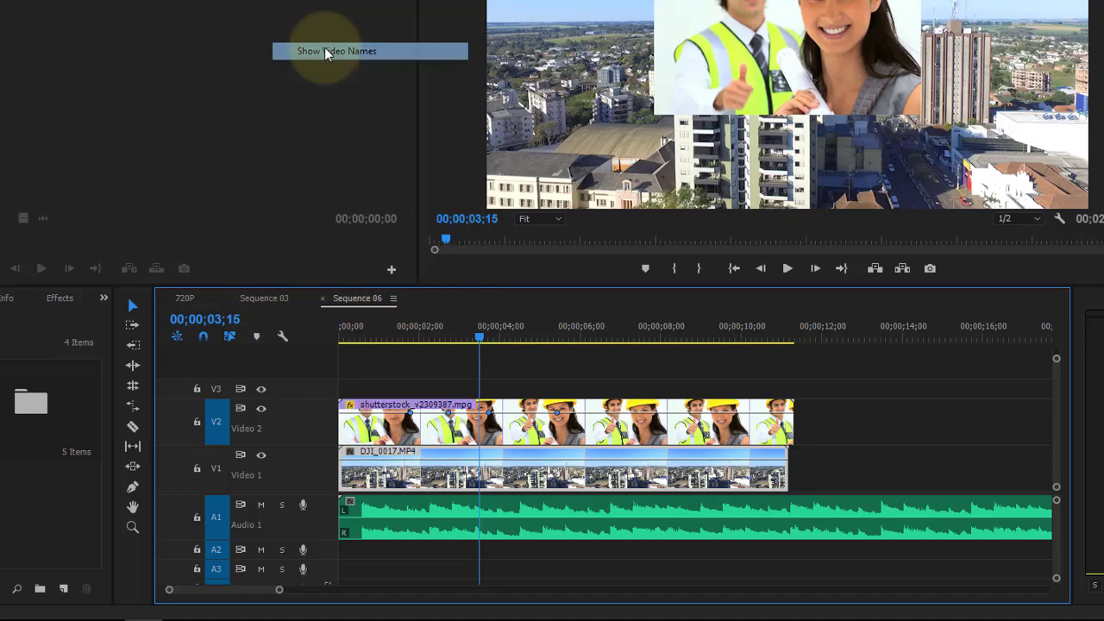
{"action": "left_click", "coordinate": [288, 337]}
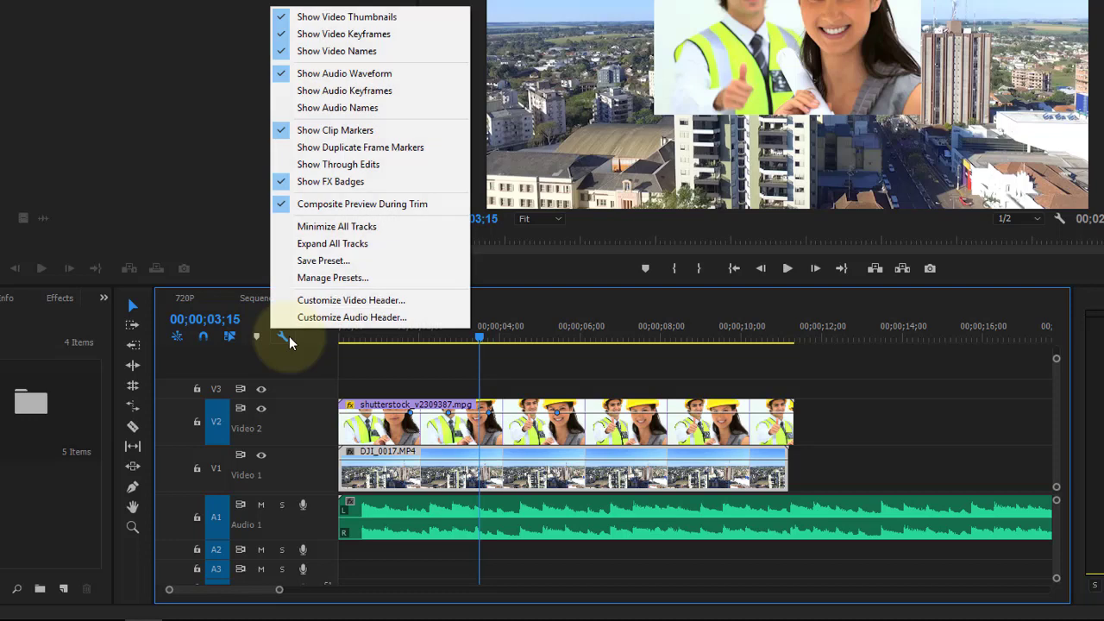
{"action": "left_click", "coordinate": [300, 76]}
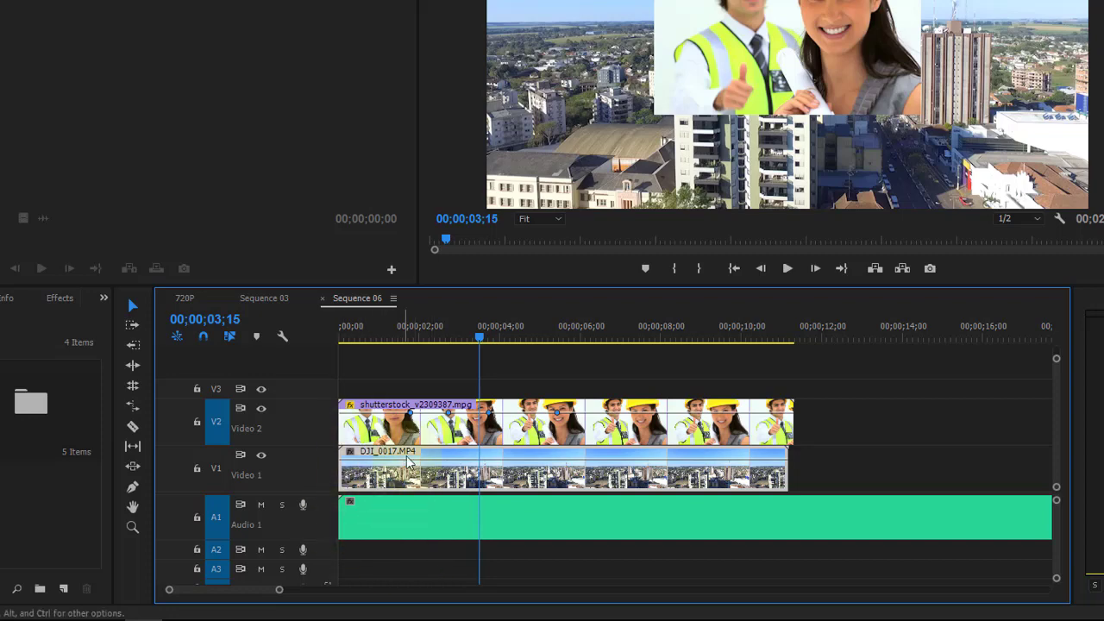
{"action": "left_click", "coordinate": [283, 336]}
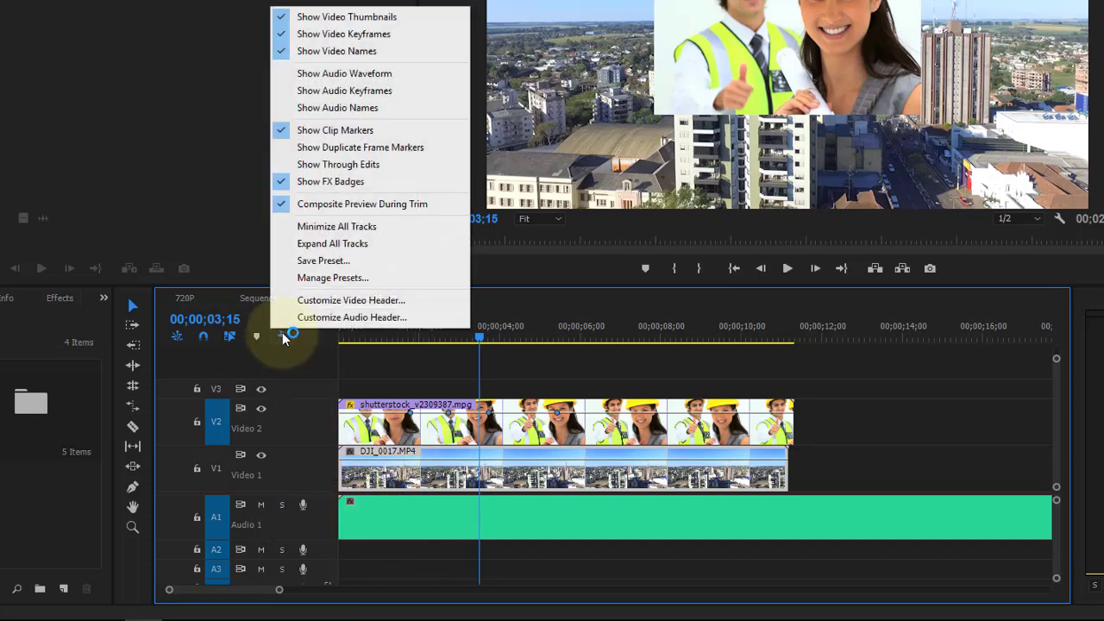
{"action": "left_click", "coordinate": [384, 74]}
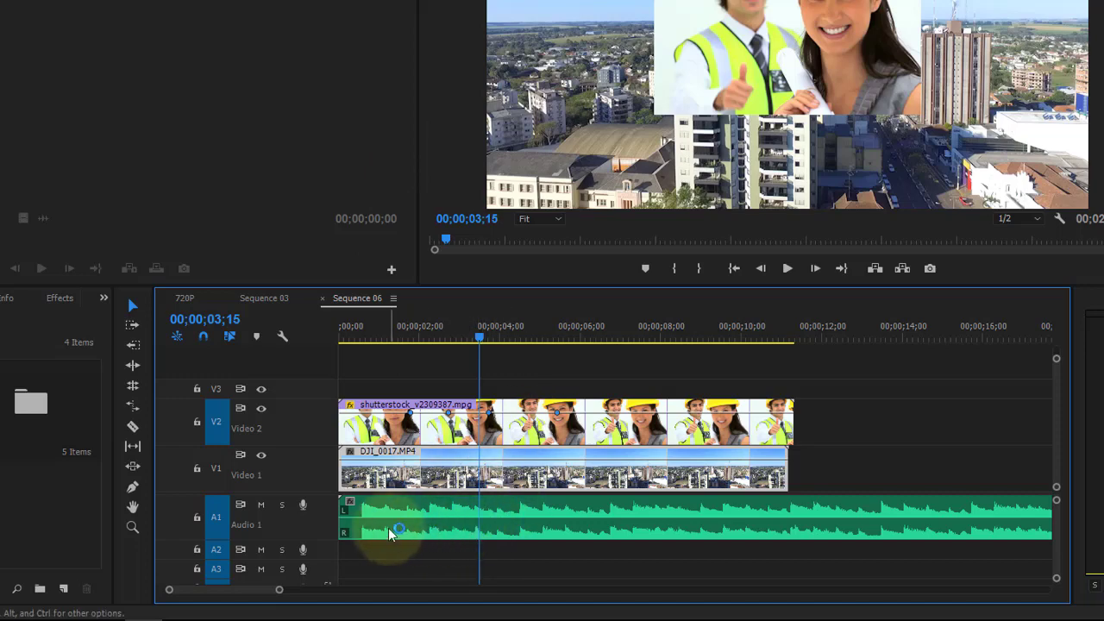
{"action": "left_click", "coordinate": [364, 328]}
{"action": "mouse_move", "coordinate": [365, 324]}
{"action": "left_mouse_down"}
{"action": "mouse_move", "coordinate": [350, 328]}
{"action": "mouse_move", "coordinate": [367, 324]}
{"action": "left_mouse_up"}
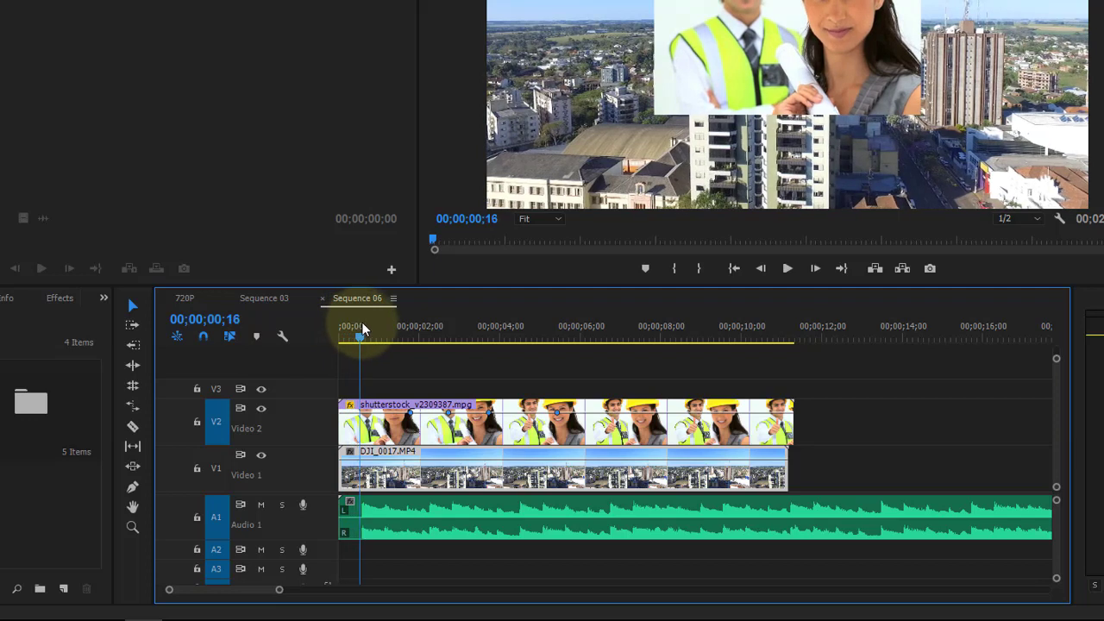
Target the Audio 1 track and make it taller.
{"action": "left_click", "coordinate": [294, 528]}
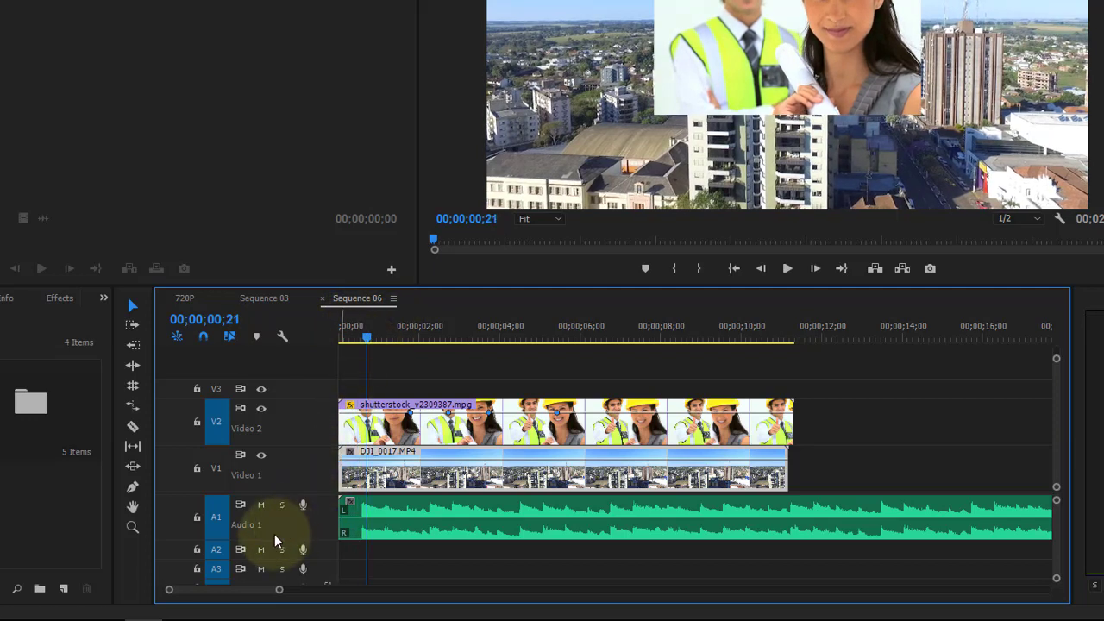
{"action": "left_click_drag", "start_coordinate": [275, 541], "coordinate": [278, 558]}
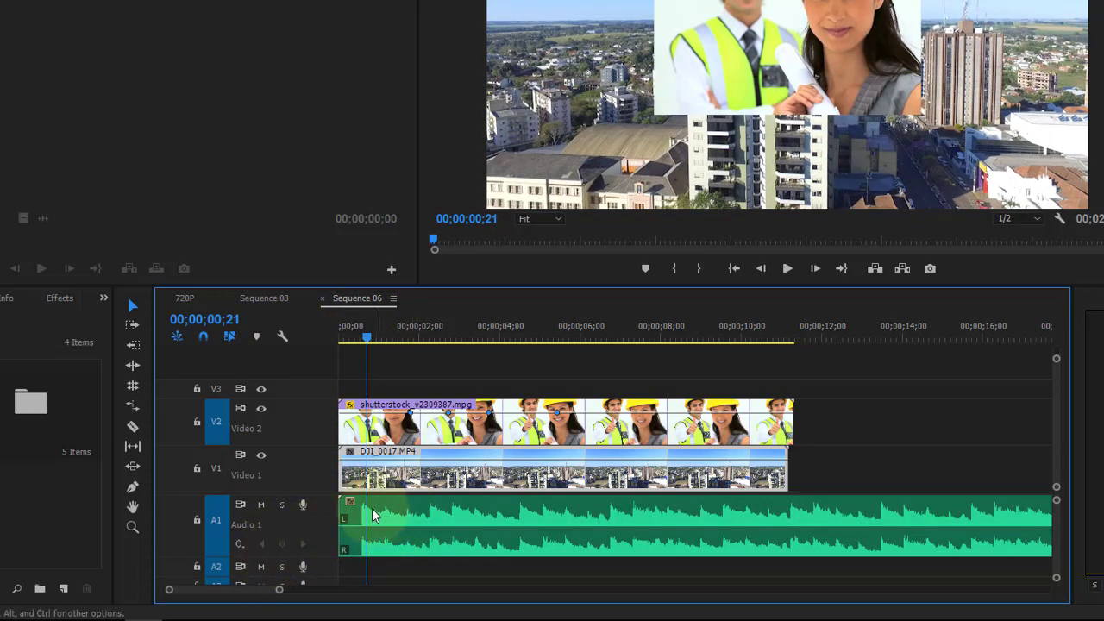
{"action": "left_click", "coordinate": [321, 550]}
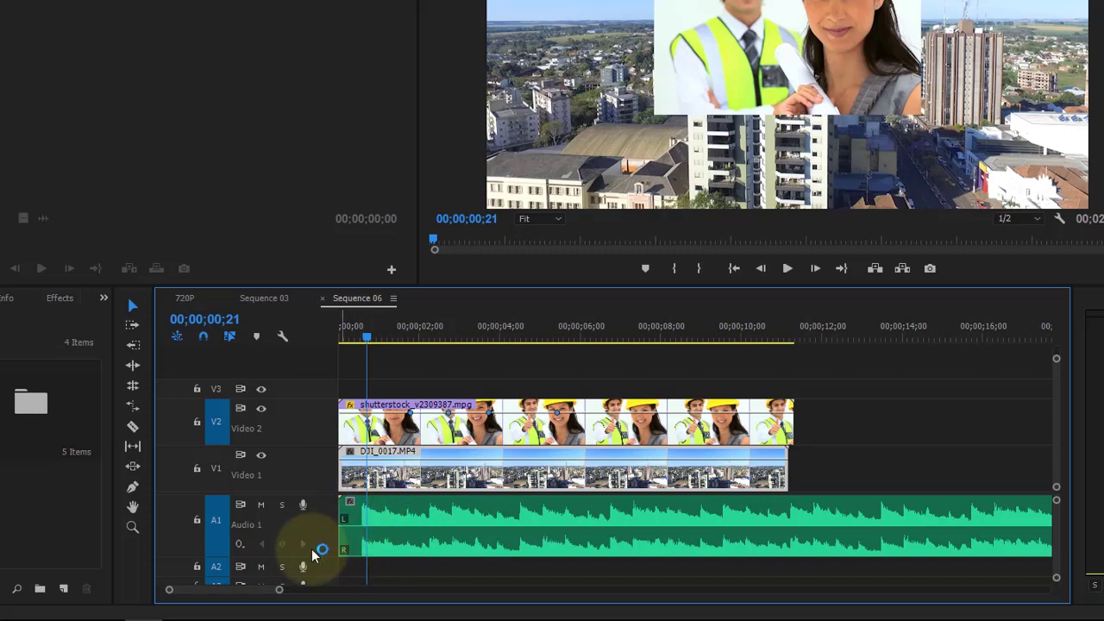
Play the sequence from the start, stop it, and return the playhead to 0.
{"action": "left_click_drag", "start_coordinate": [361, 336], "coordinate": [308, 326]}
{"action": "key", "text": "space"}
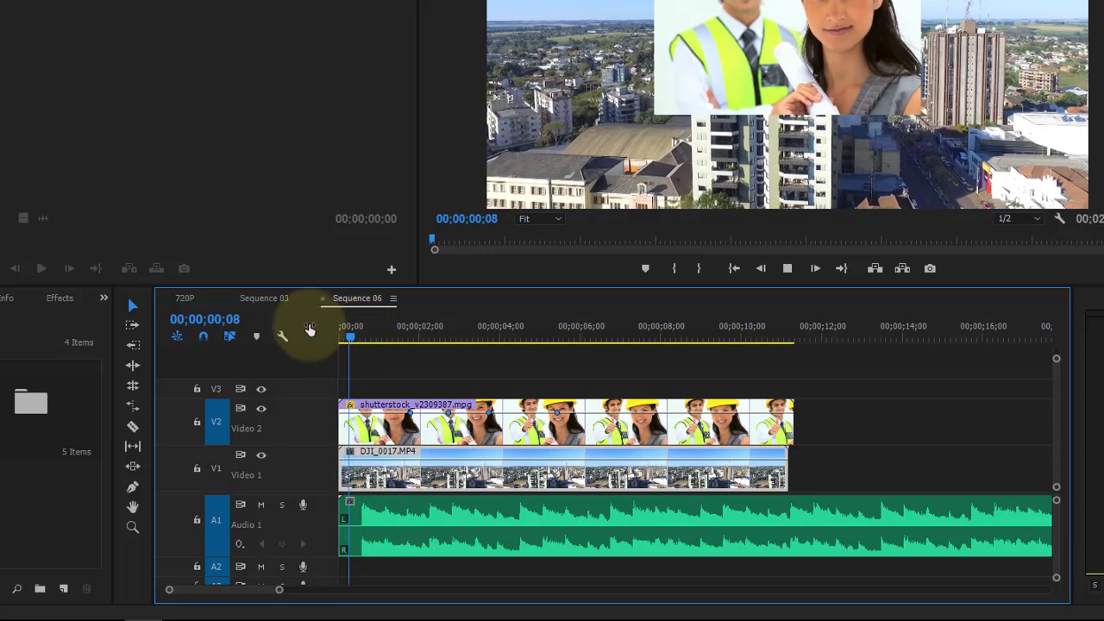
{"action": "left_click", "coordinate": [493, 572]}
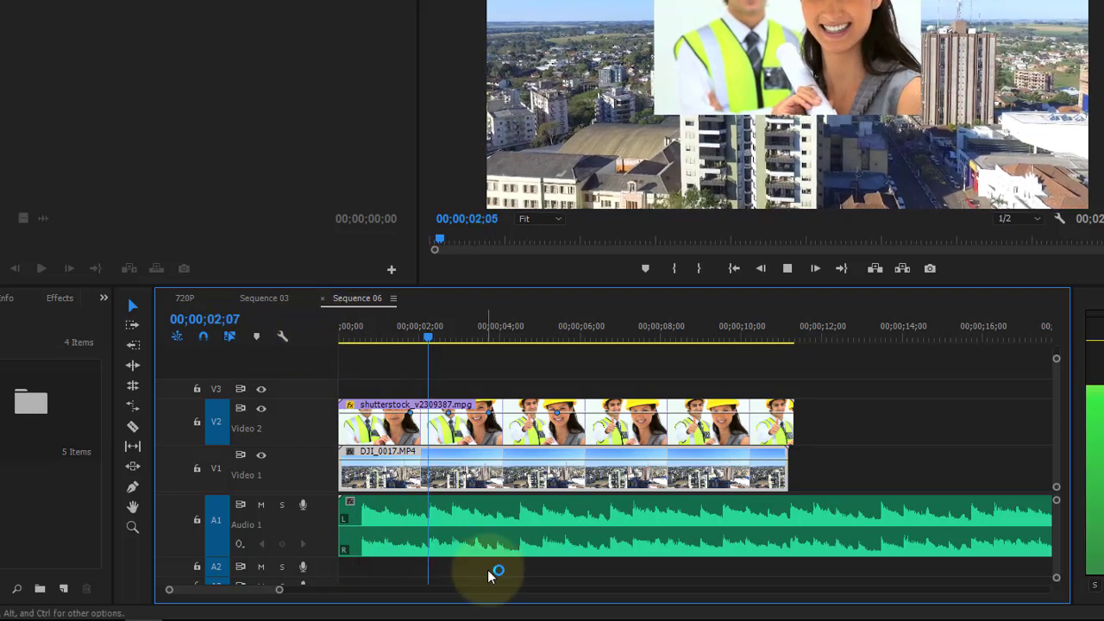
{"action": "key", "text": "space"}
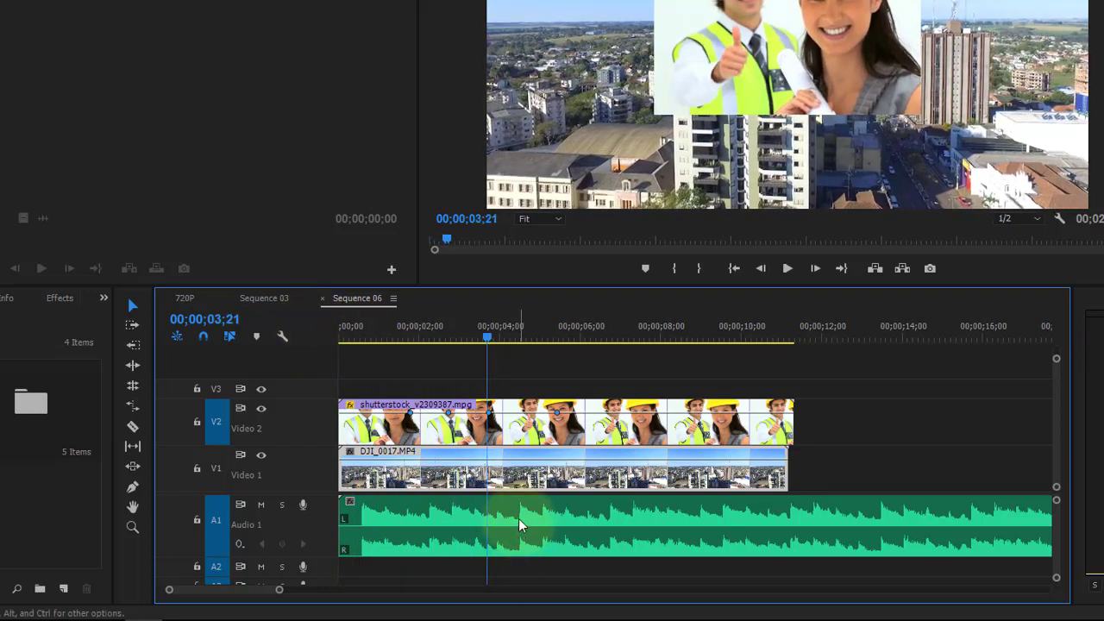
{"action": "left_click", "coordinate": [395, 342]}
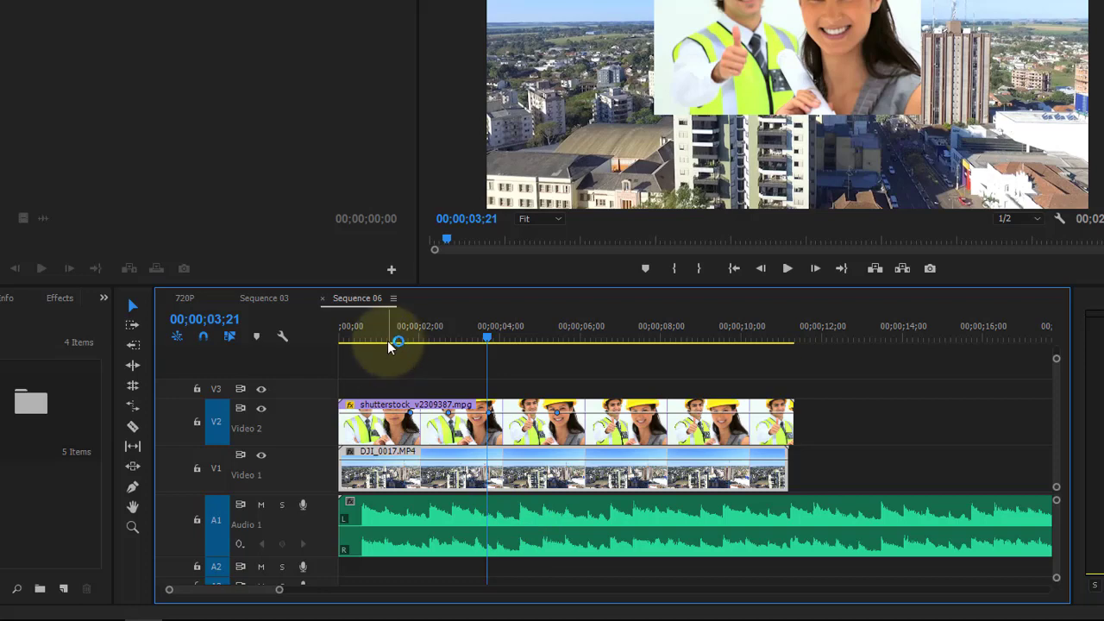
{"action": "left_click_drag", "start_coordinate": [388, 346], "coordinate": [302, 327]}
Turn on Show Audio Keyframes in the Timeline Display Settings.
{"action": "left_click", "coordinate": [282, 339]}
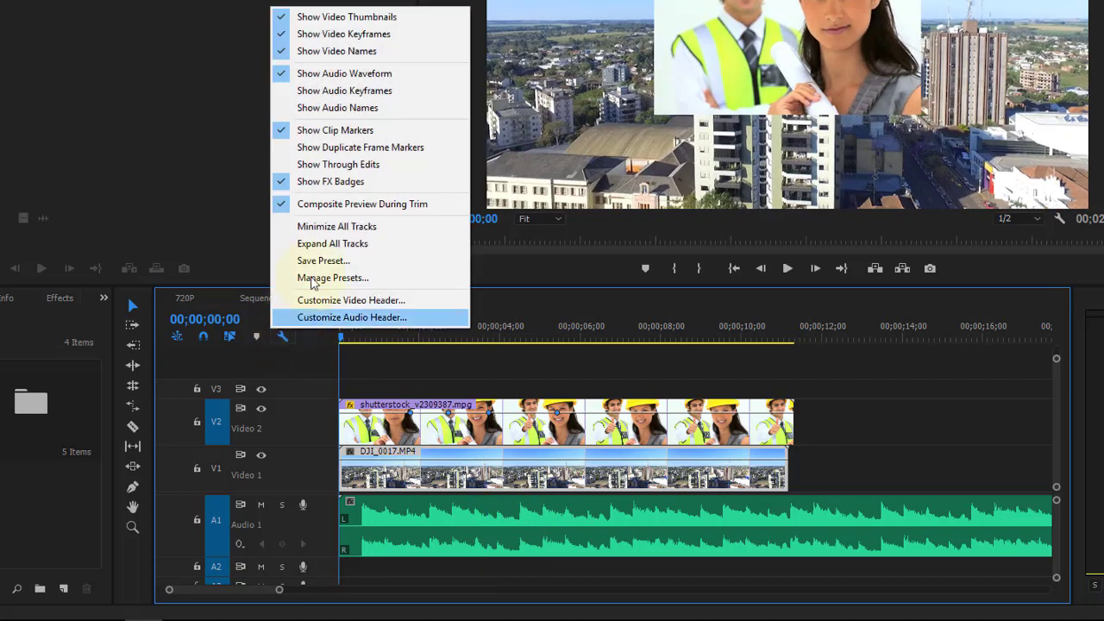
{"action": "left_click", "coordinate": [329, 90]}
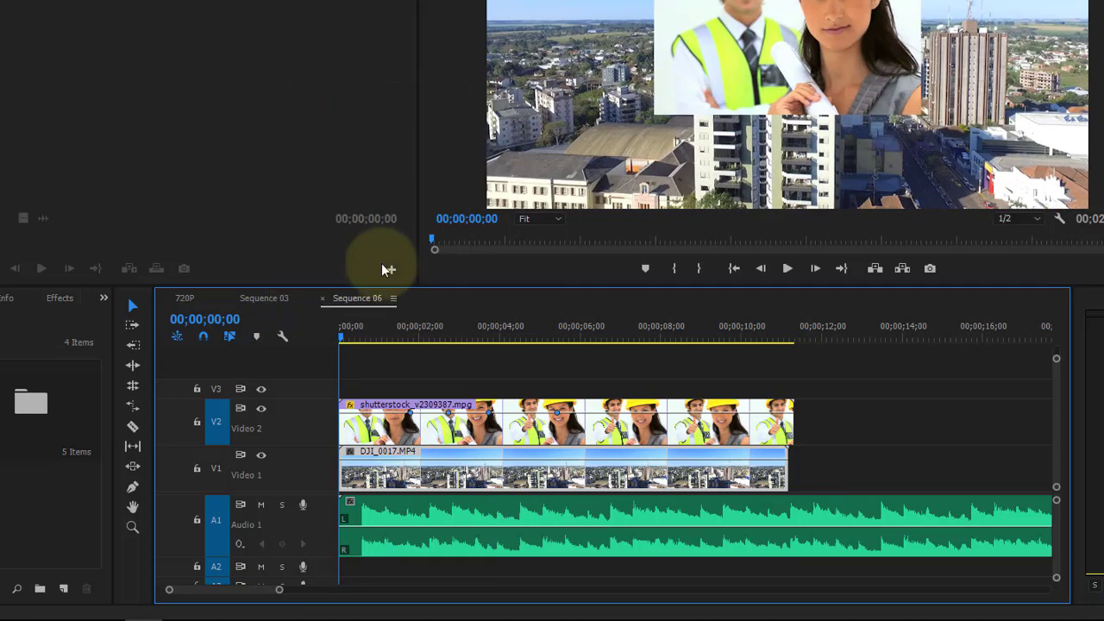
{"action": "left_click", "coordinate": [337, 353]}
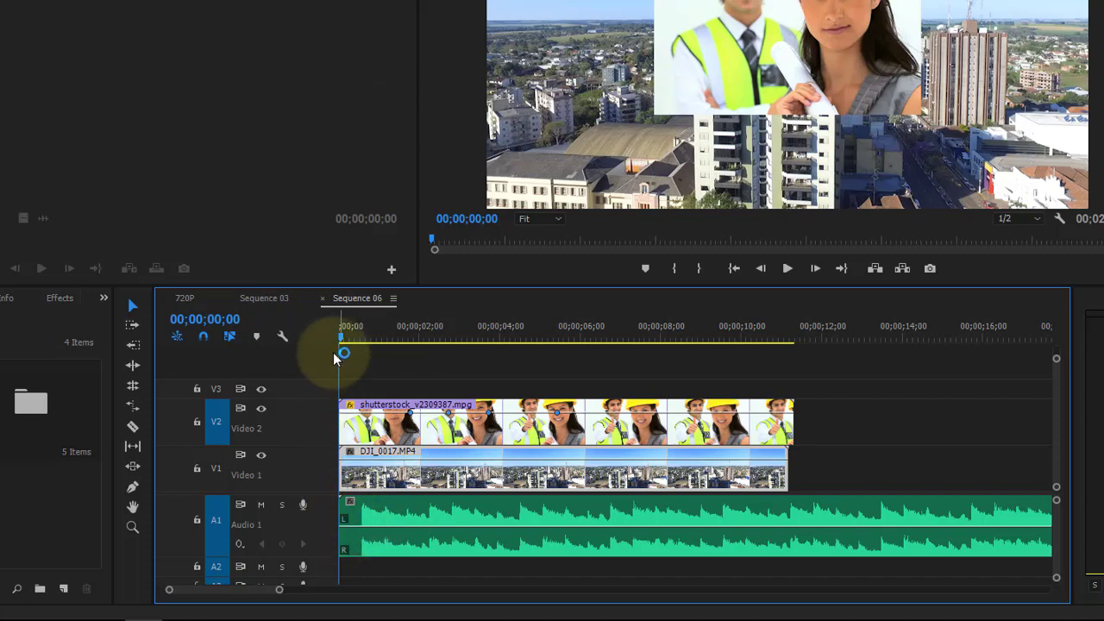
{"action": "left_click", "coordinate": [284, 337]}
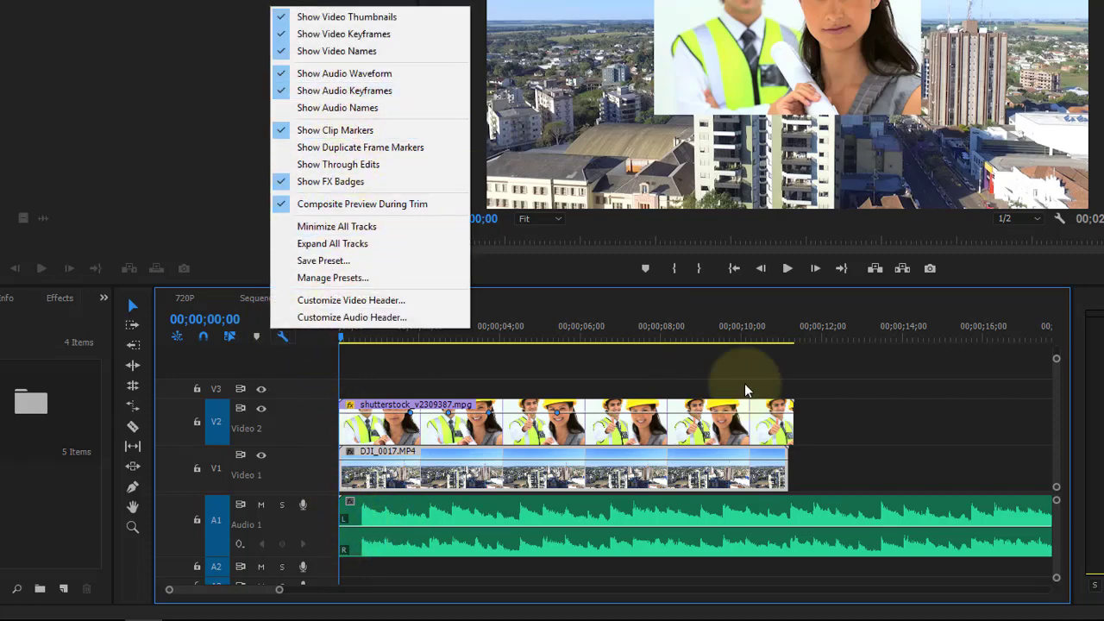
Lower the Audio 1 music clip's volume slightly and add a volume keyframe near its start.
{"action": "left_click", "coordinate": [848, 436]}
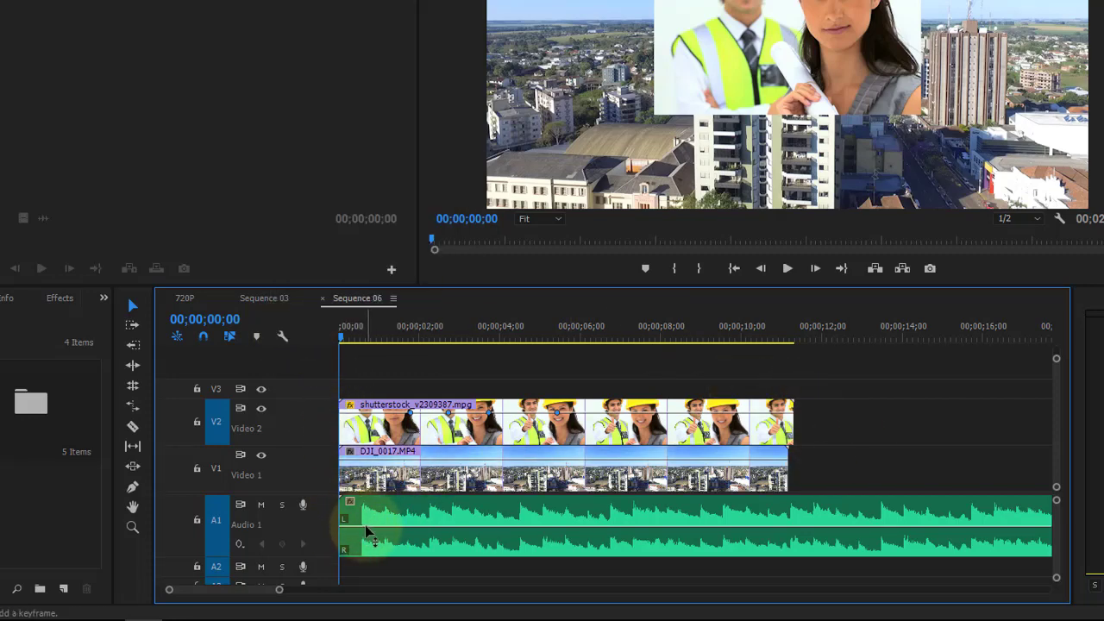
{"action": "left_click_drag", "start_coordinate": [368, 534], "coordinate": [369, 540]}
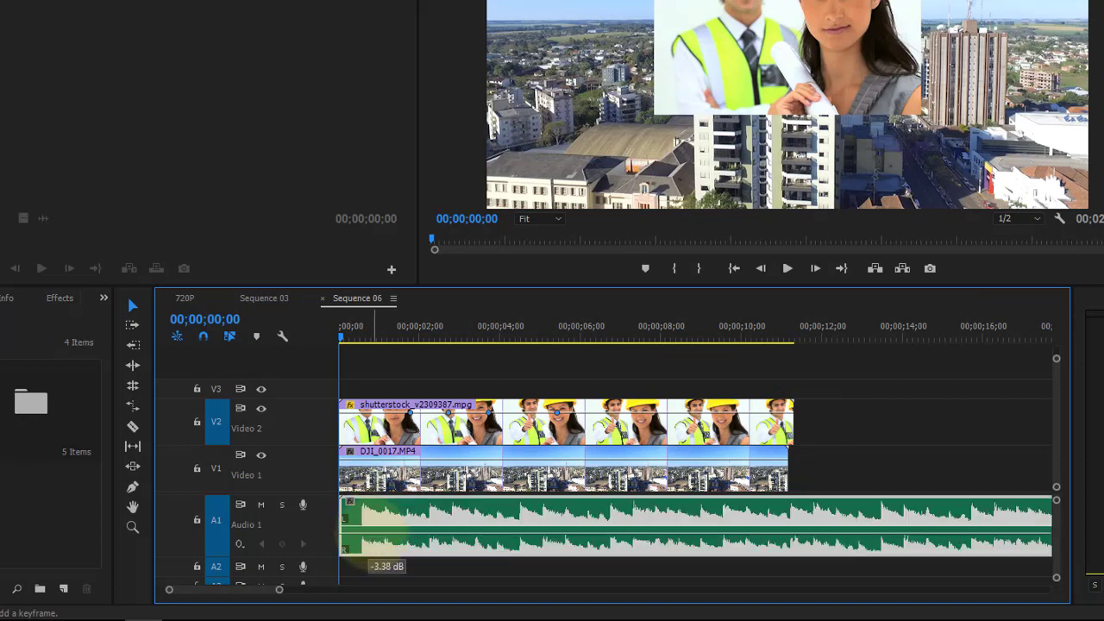
{"action": "left_click", "coordinate": [411, 534], "text": "ctrl"}
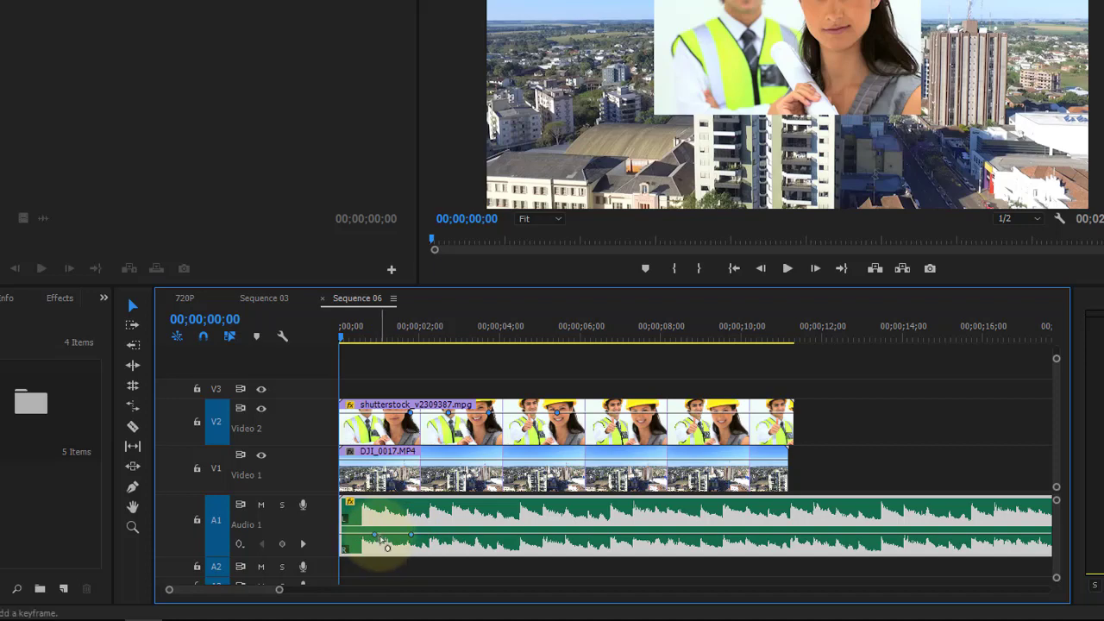
Toggle Show Audio Keyframes off and back on.
{"action": "left_click", "coordinate": [282, 335]}
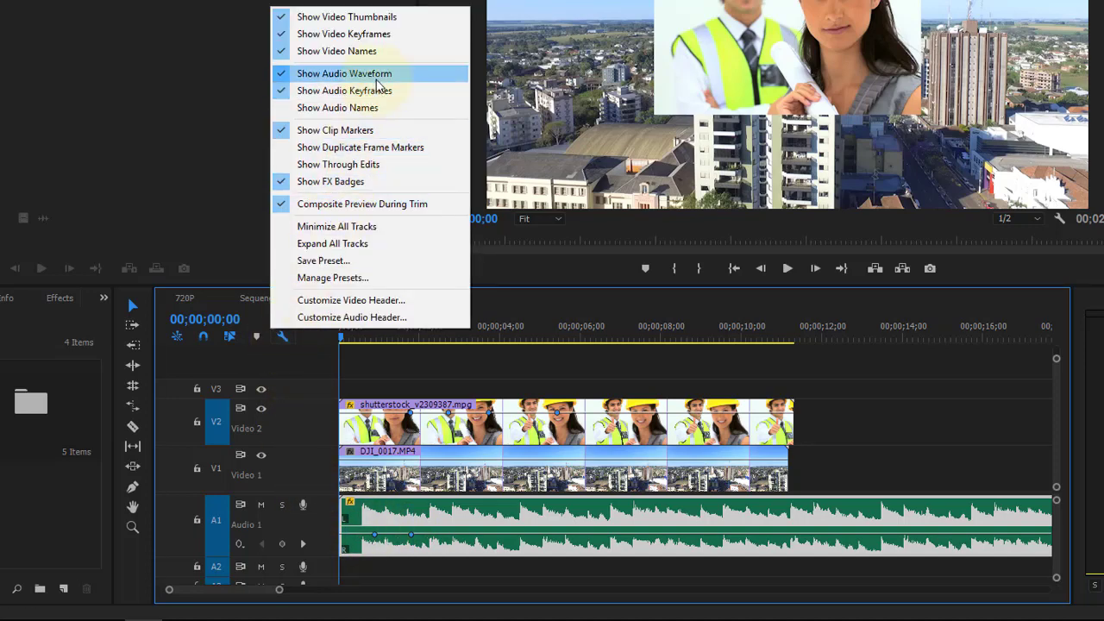
{"action": "left_click", "coordinate": [363, 90]}
{"action": "left_click", "coordinate": [282, 336]}
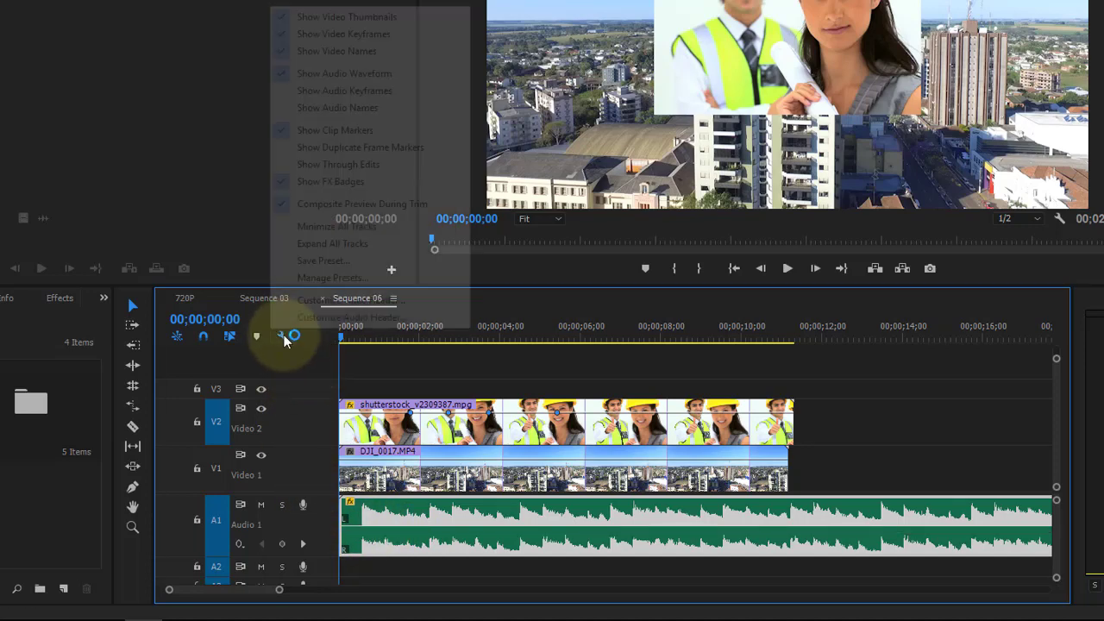
{"action": "left_click", "coordinate": [353, 91]}
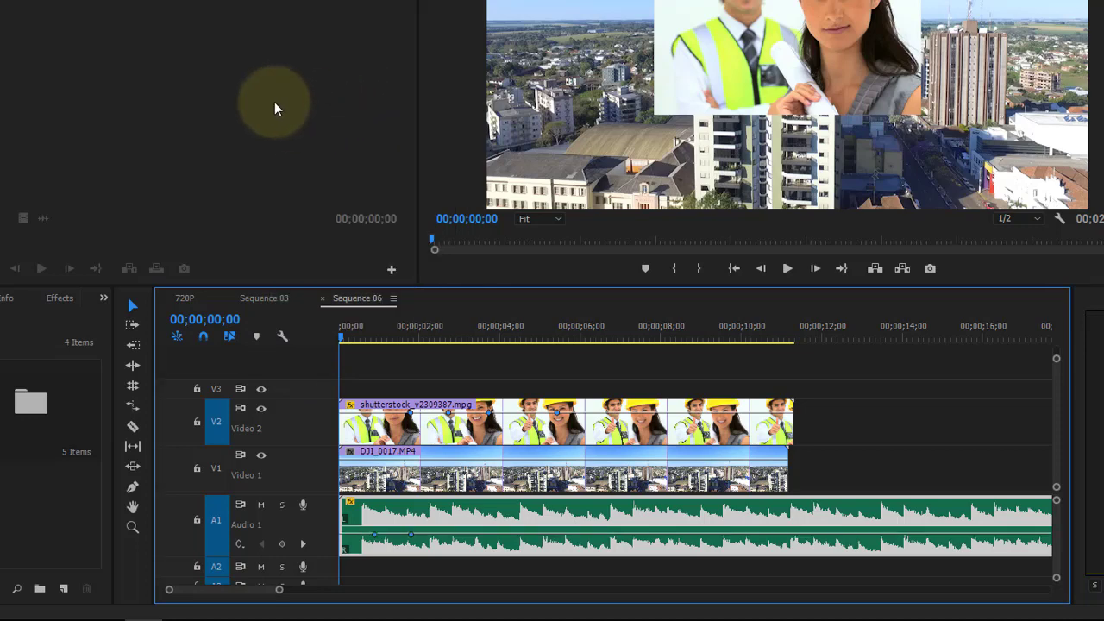
{"action": "left_click", "coordinate": [283, 335]}
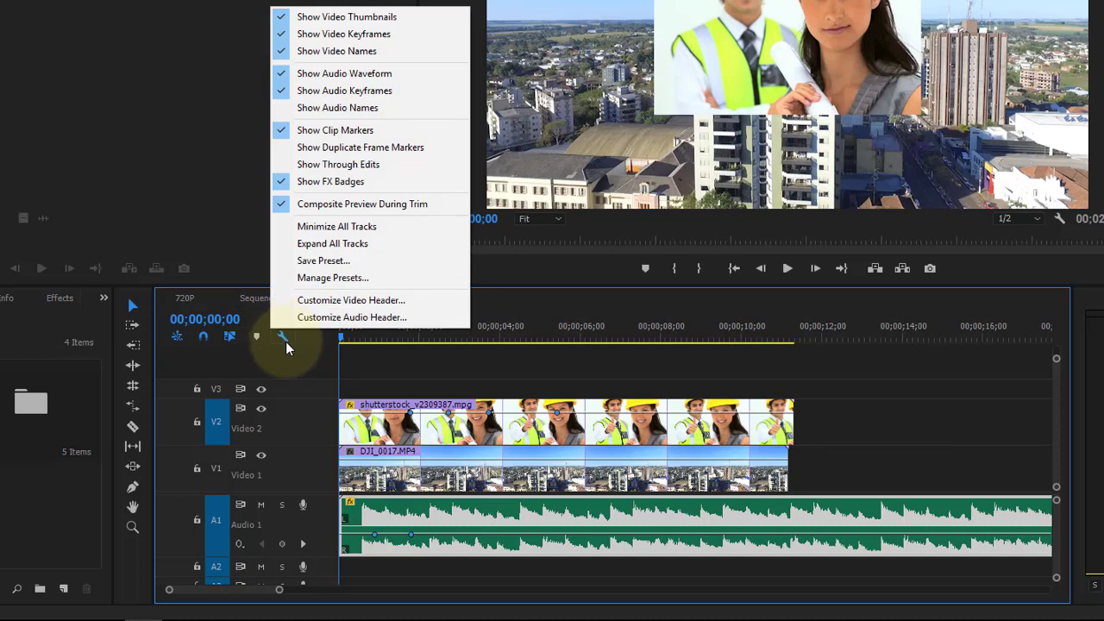
{"action": "left_click", "coordinate": [48, 66]}
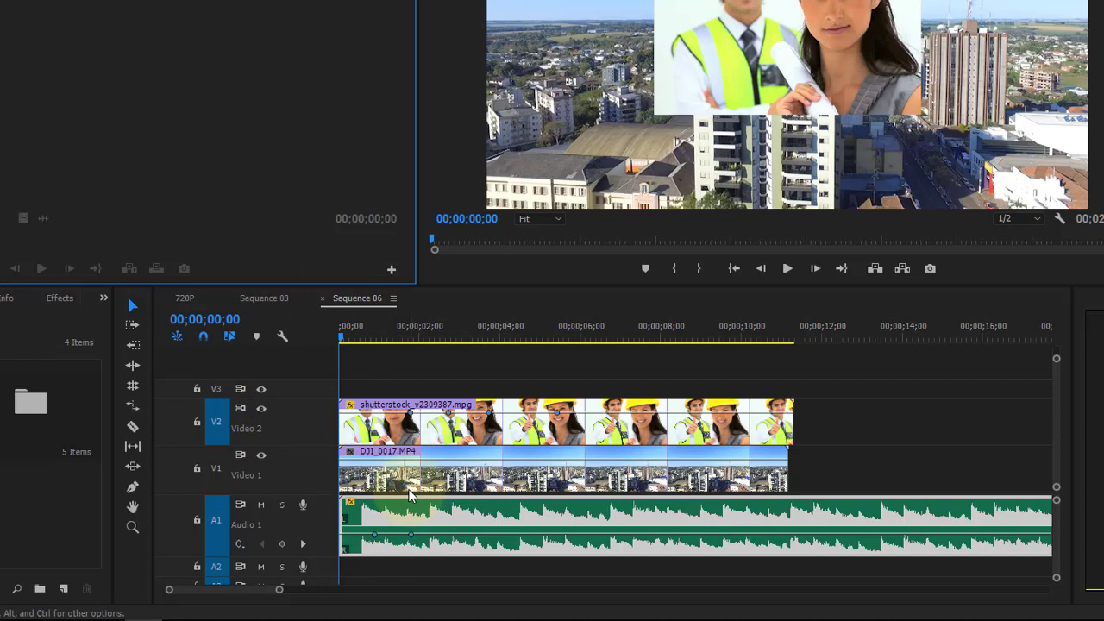
{"action": "left_click", "coordinate": [242, 512]}
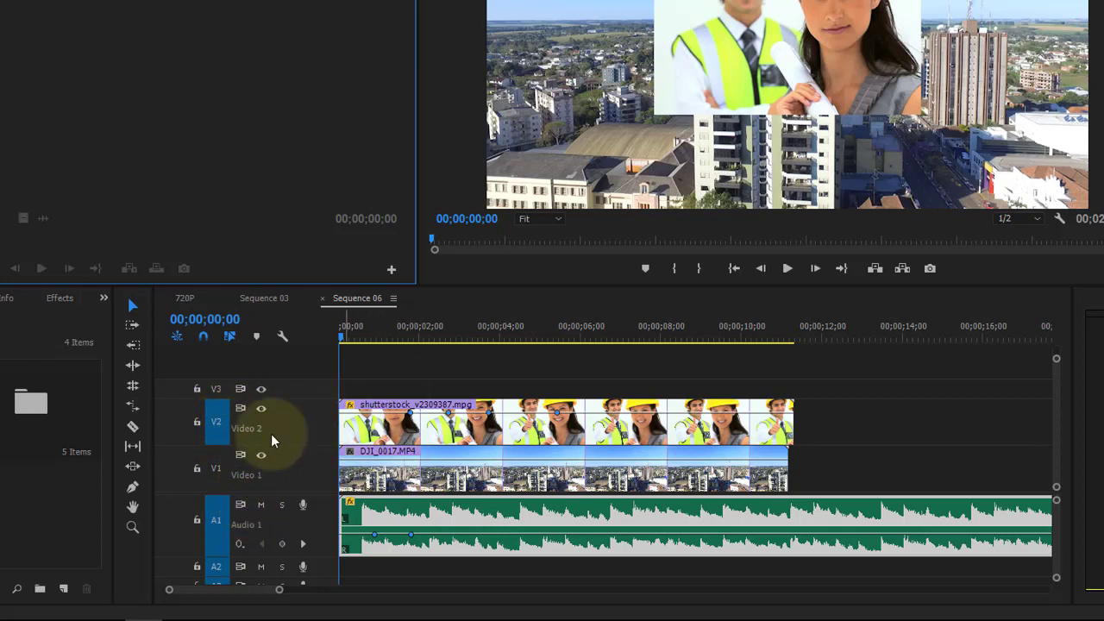
Shrink the Video 2 track and show audio names, displaying Music Tracks - atthetop.mp3 on Audio 1.
{"action": "mouse_move", "coordinate": [272, 398]}
{"action": "left_mouse_down"}
{"action": "mouse_move", "coordinate": [276, 420]}
{"action": "mouse_move", "coordinate": [278, 397]}
{"action": "left_mouse_up"}
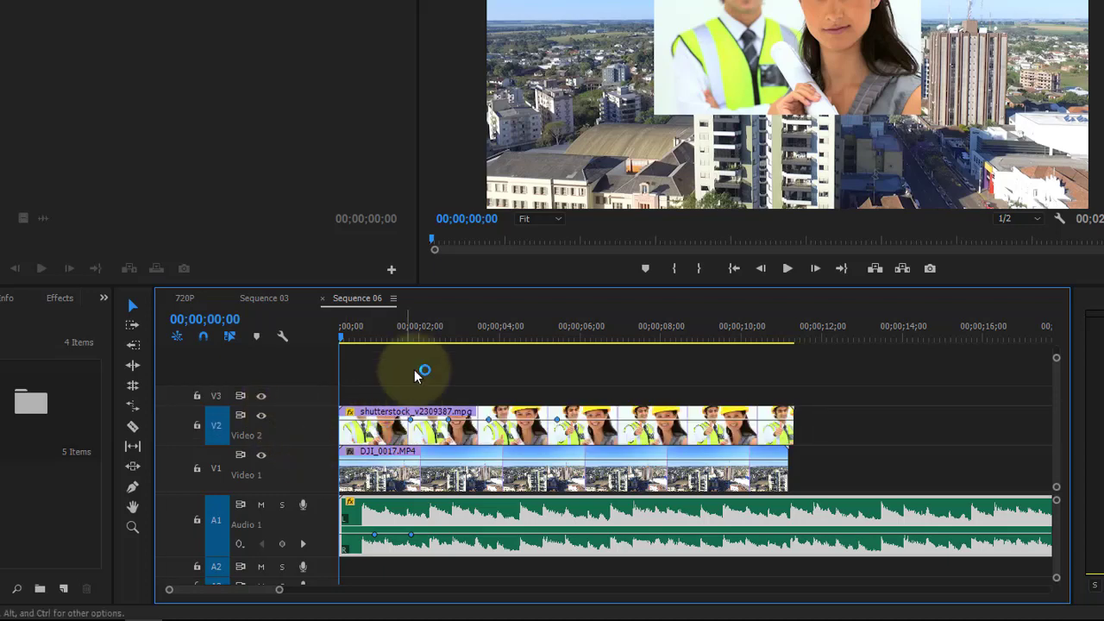
{"action": "left_click", "coordinate": [285, 336]}
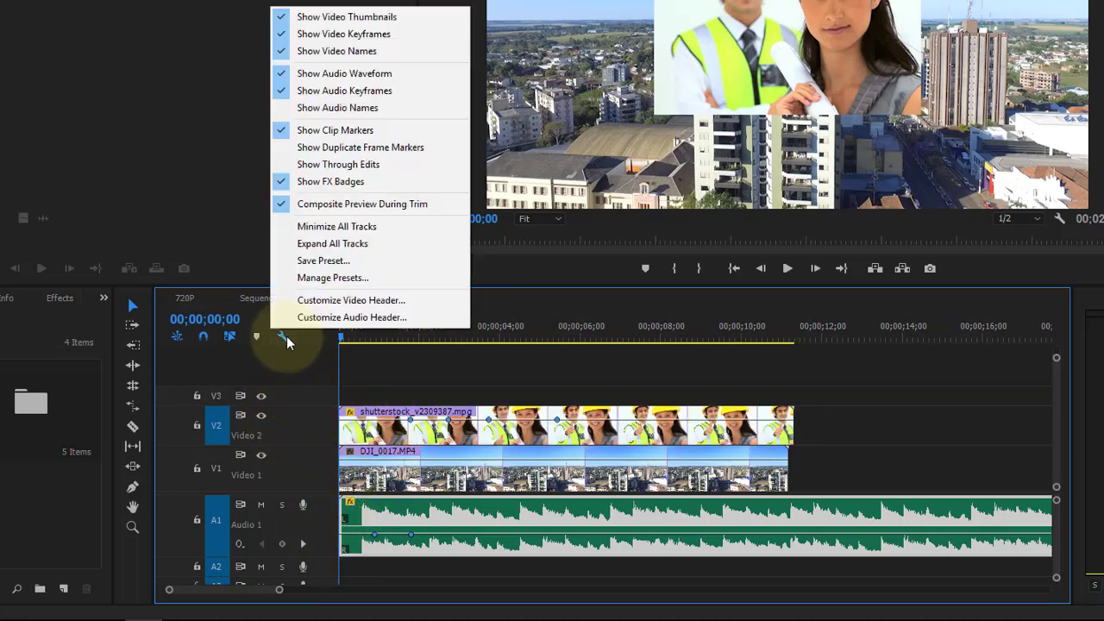
{"action": "left_click", "coordinate": [326, 108]}
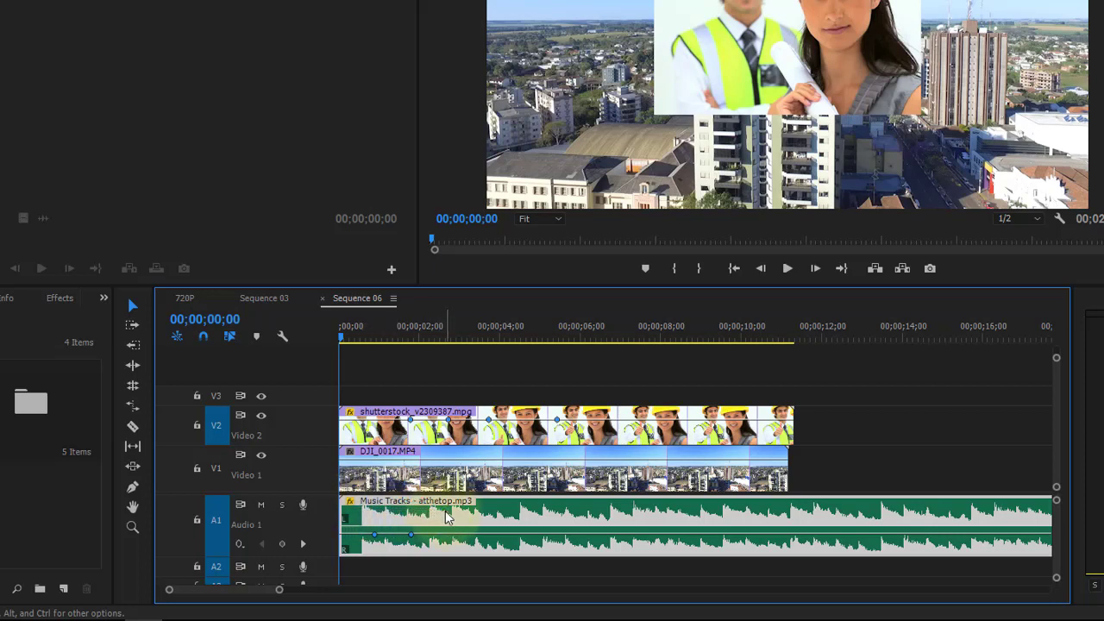
{"action": "mouse_move", "coordinate": [446, 515]}
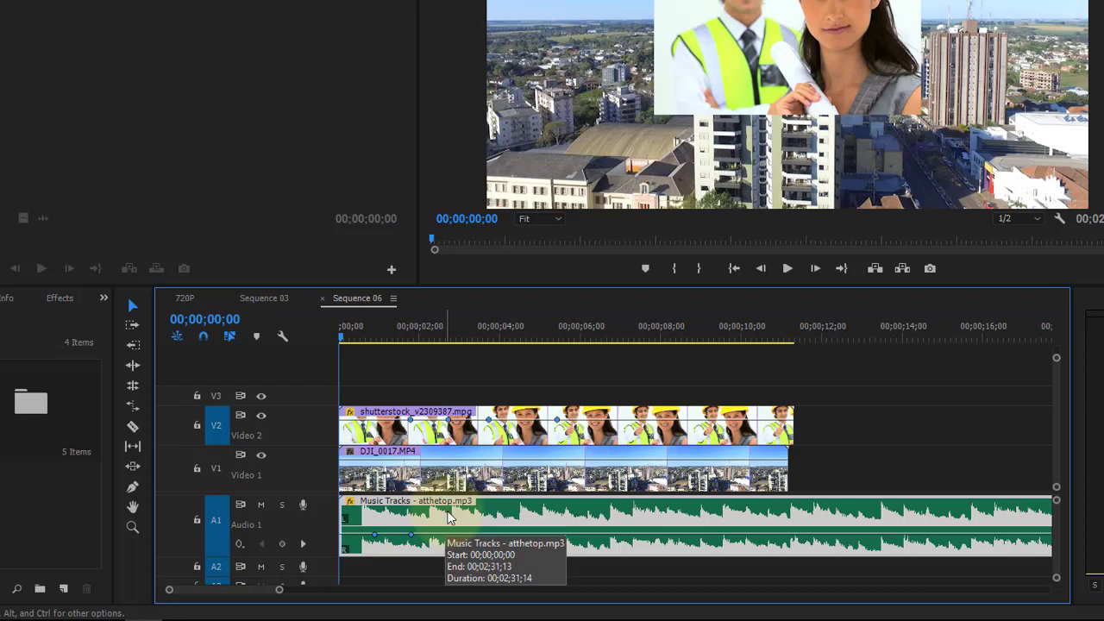
{"action": "left_click", "coordinate": [282, 336]}
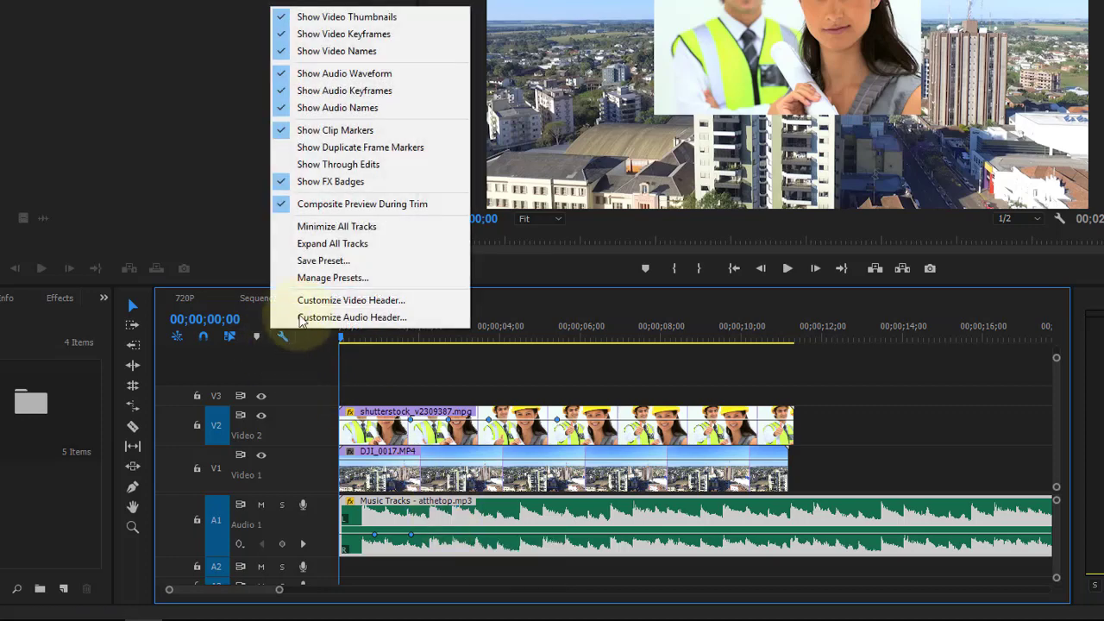
{"action": "left_click", "coordinate": [373, 109]}
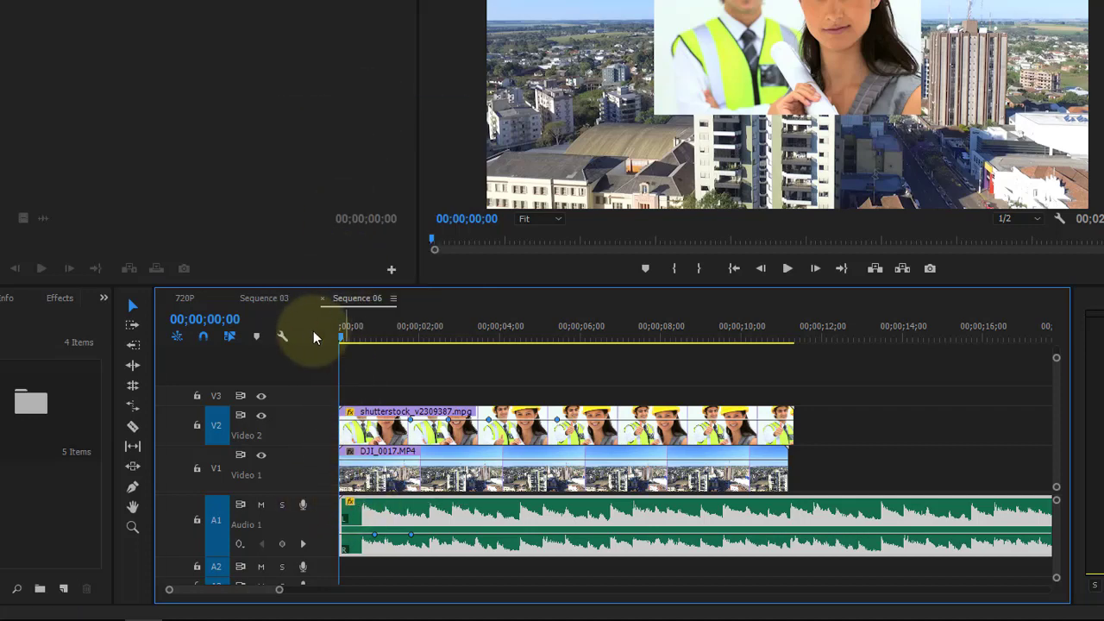
{"action": "left_click", "coordinate": [282, 336]}
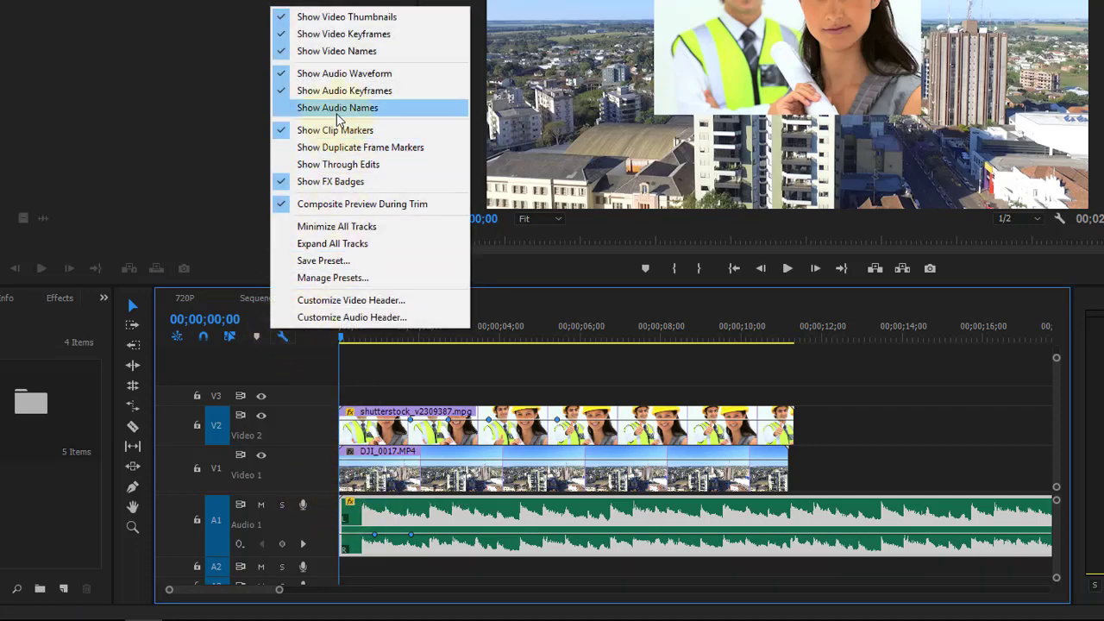
{"action": "left_click", "coordinate": [337, 108]}
{"action": "left_click", "coordinate": [356, 176]}
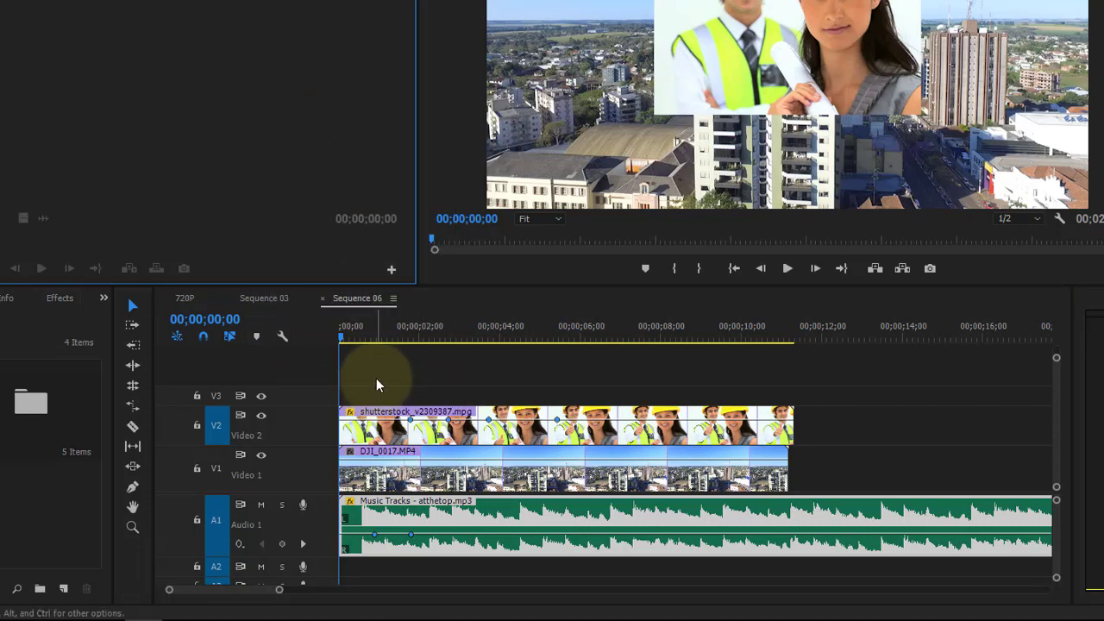
Toggle Show FX Badges off and back on, then select the music clip on Audio 1.
{"action": "left_click", "coordinate": [281, 336]}
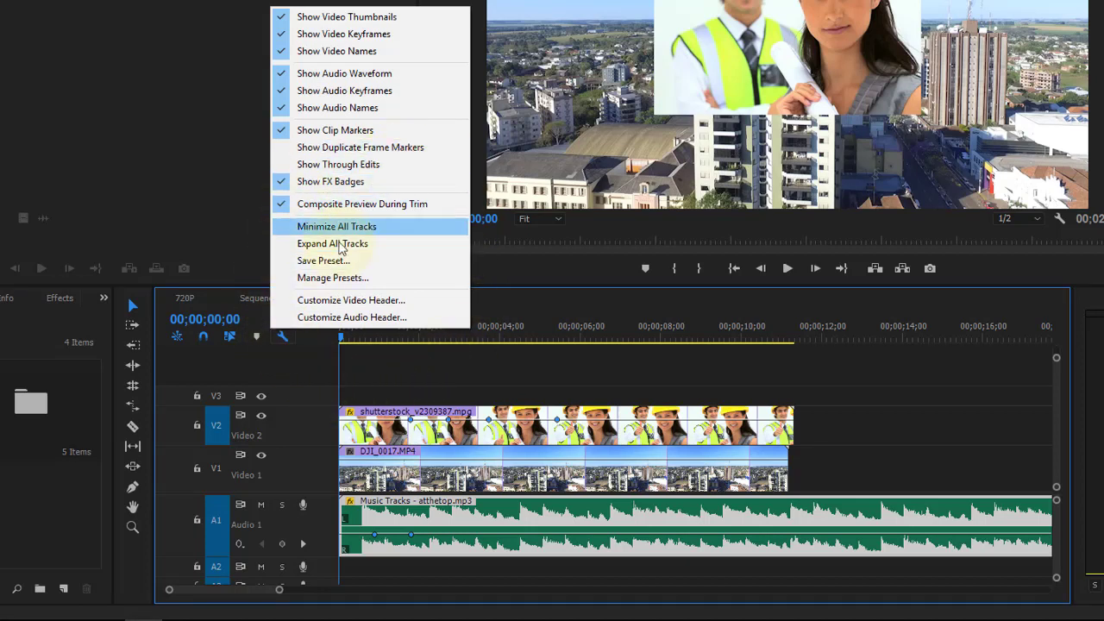
{"action": "left_click", "coordinate": [303, 183]}
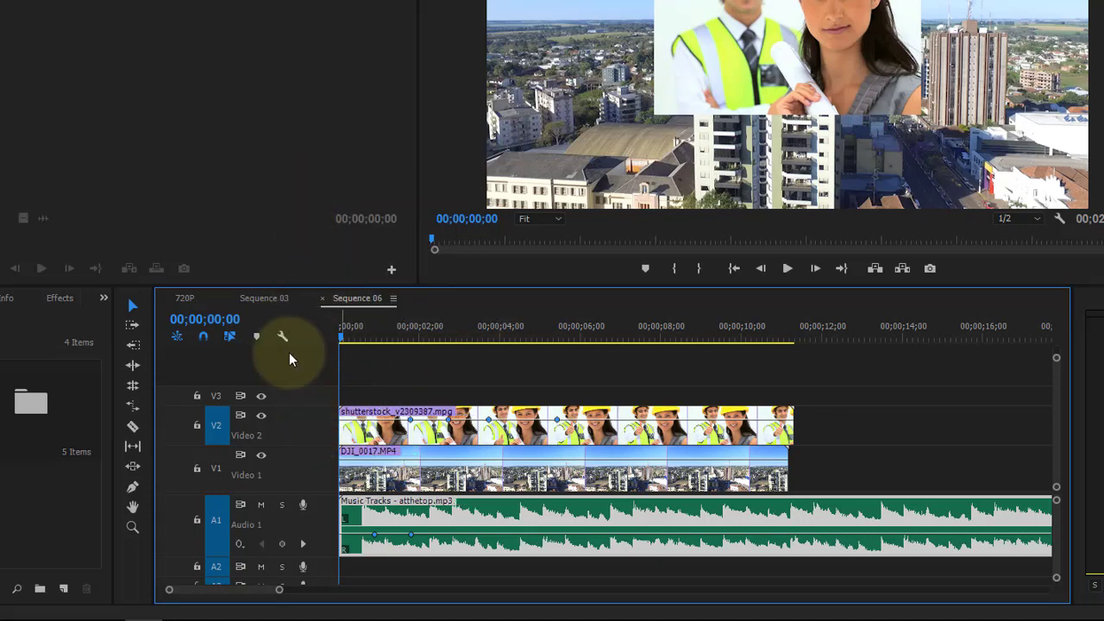
{"action": "left_click", "coordinate": [282, 337]}
{"action": "left_click", "coordinate": [331, 181]}
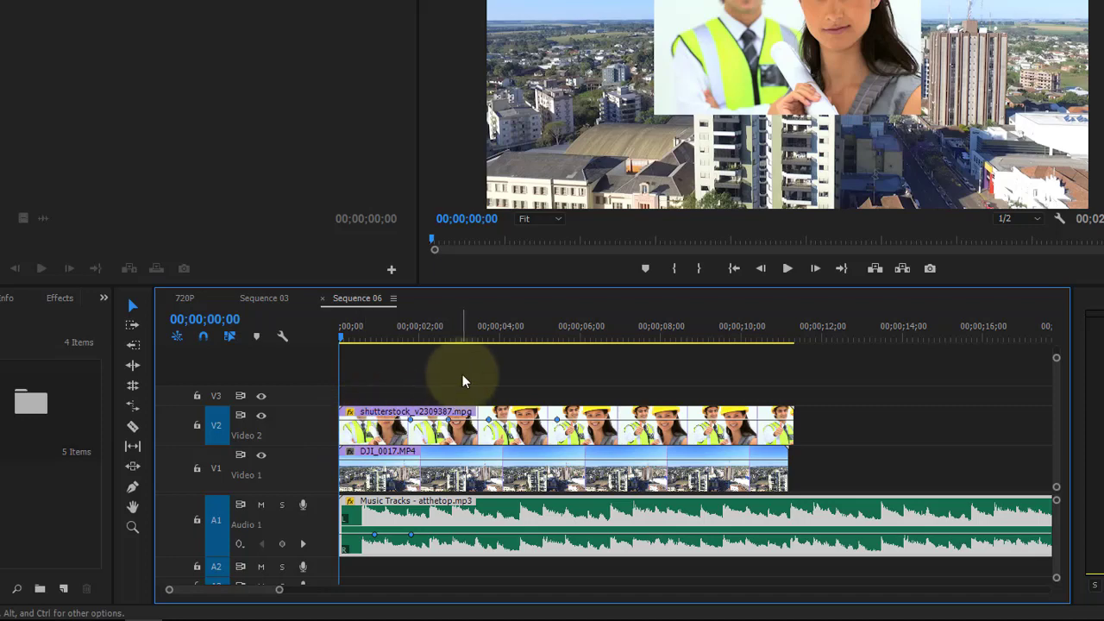
{"action": "left_click", "coordinate": [405, 420]}
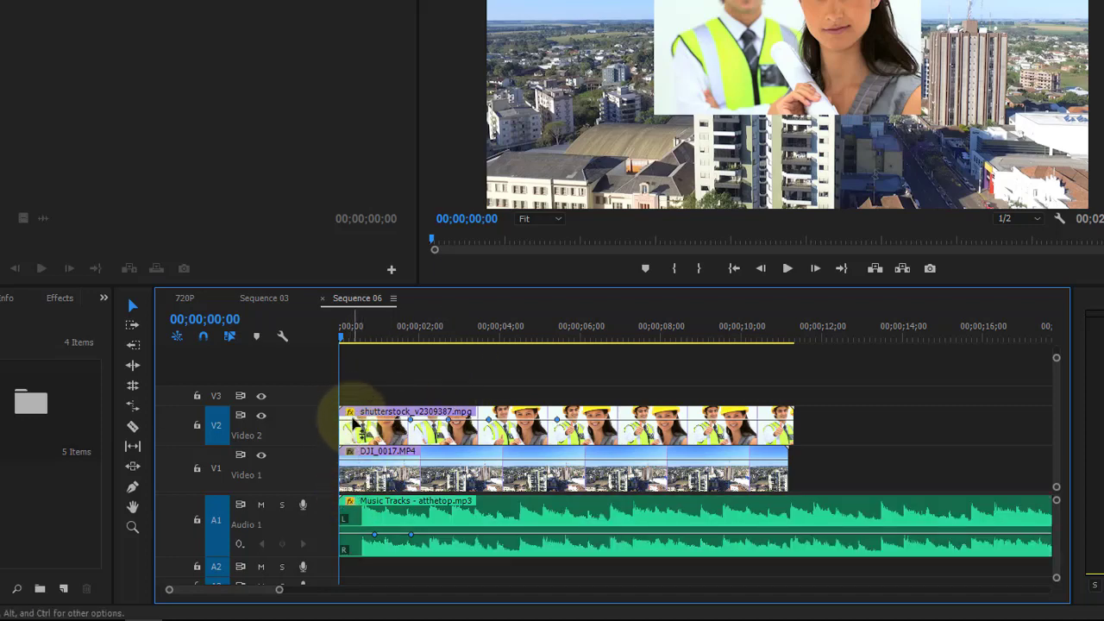
Move the playhead to 00;00;00;28 and select the shutterstock clip on Video 2.
{"action": "left_click", "coordinate": [284, 339]}
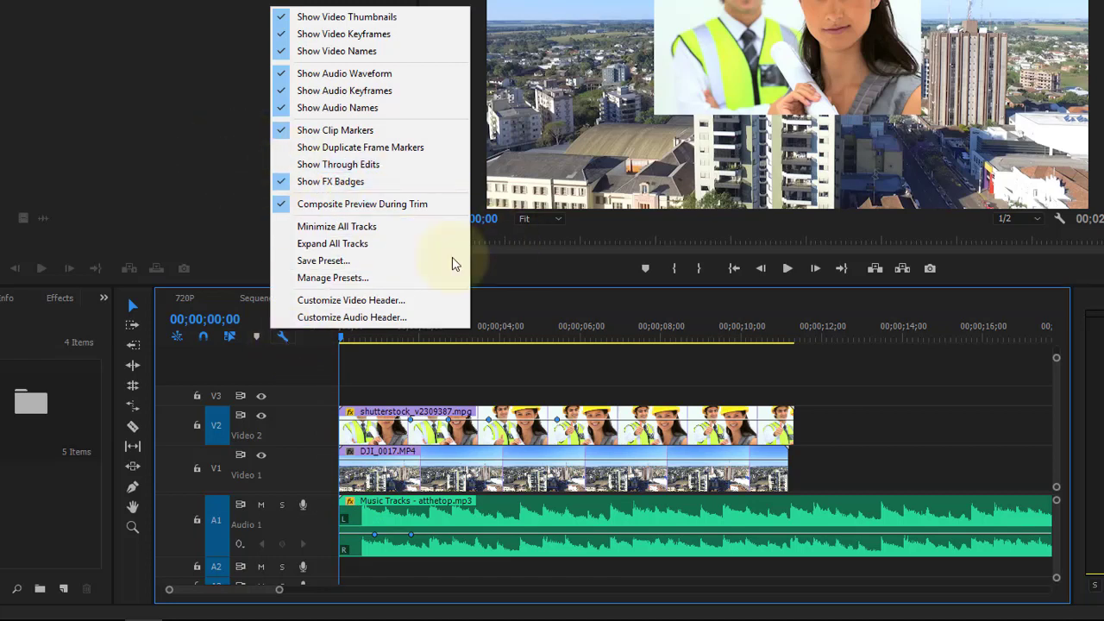
{"action": "left_click", "coordinate": [554, 359]}
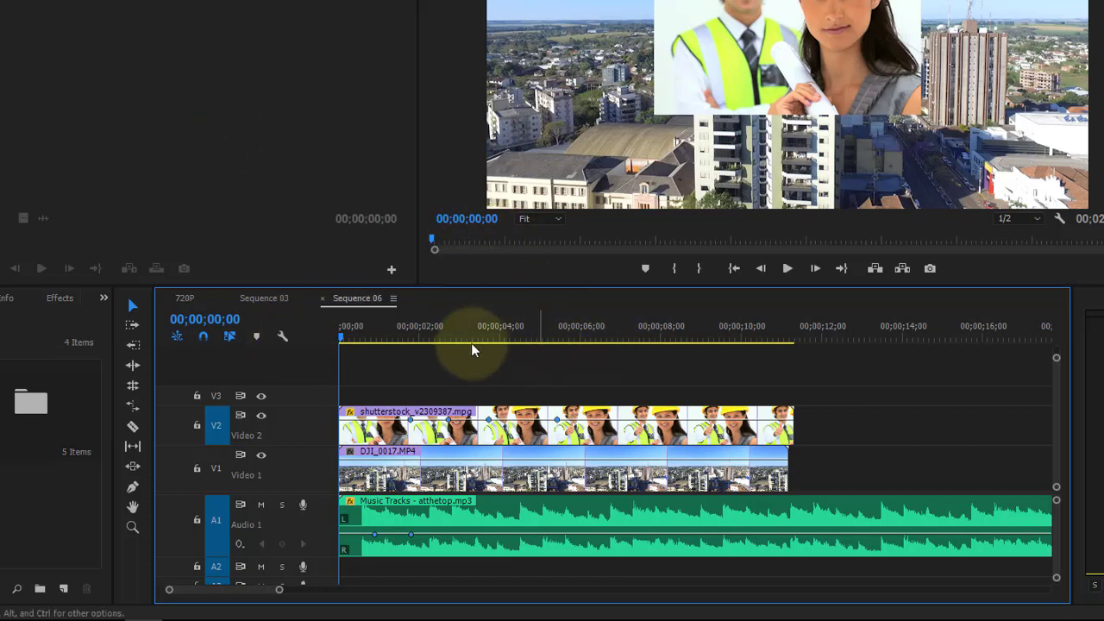
{"action": "left_click_drag", "start_coordinate": [353, 337], "coordinate": [376, 335]}
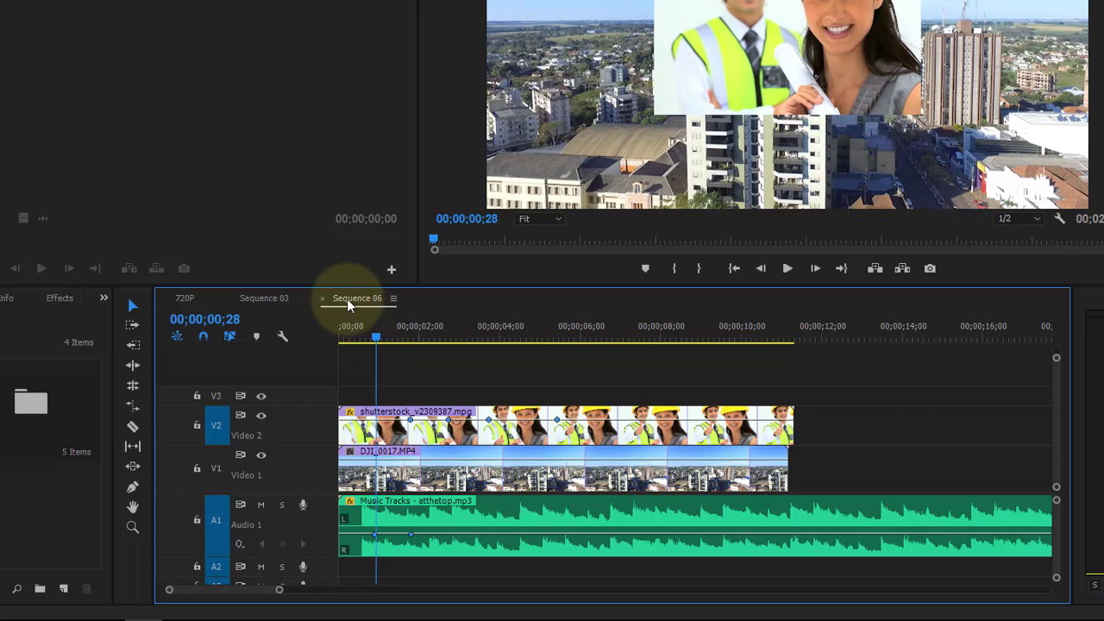
{"action": "left_click", "coordinate": [375, 439]}
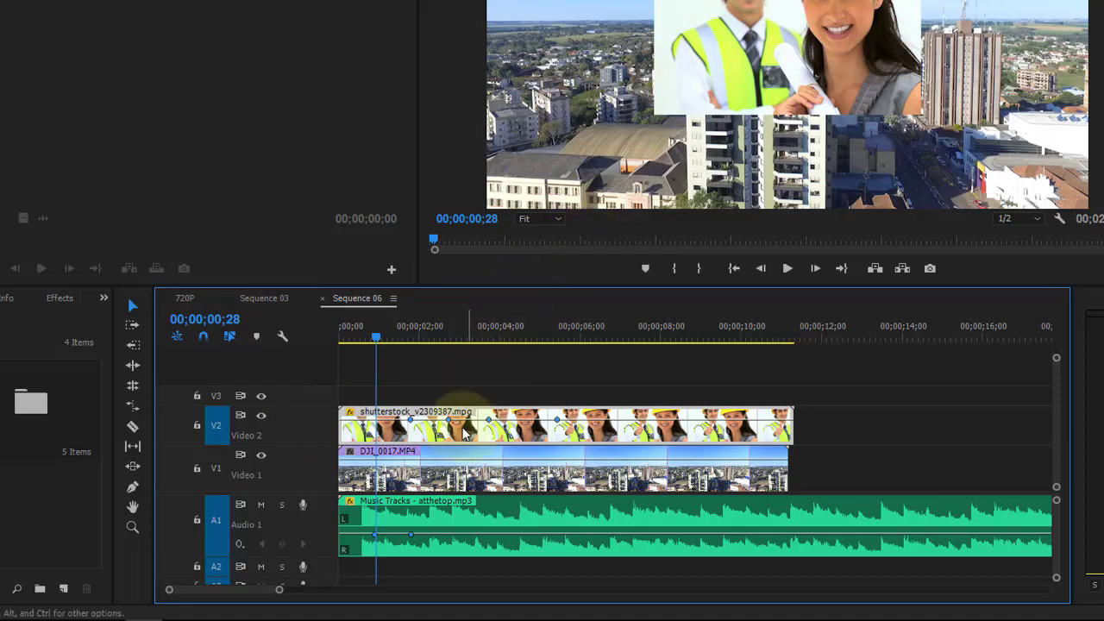
{"action": "right_click", "coordinate": [379, 443]}
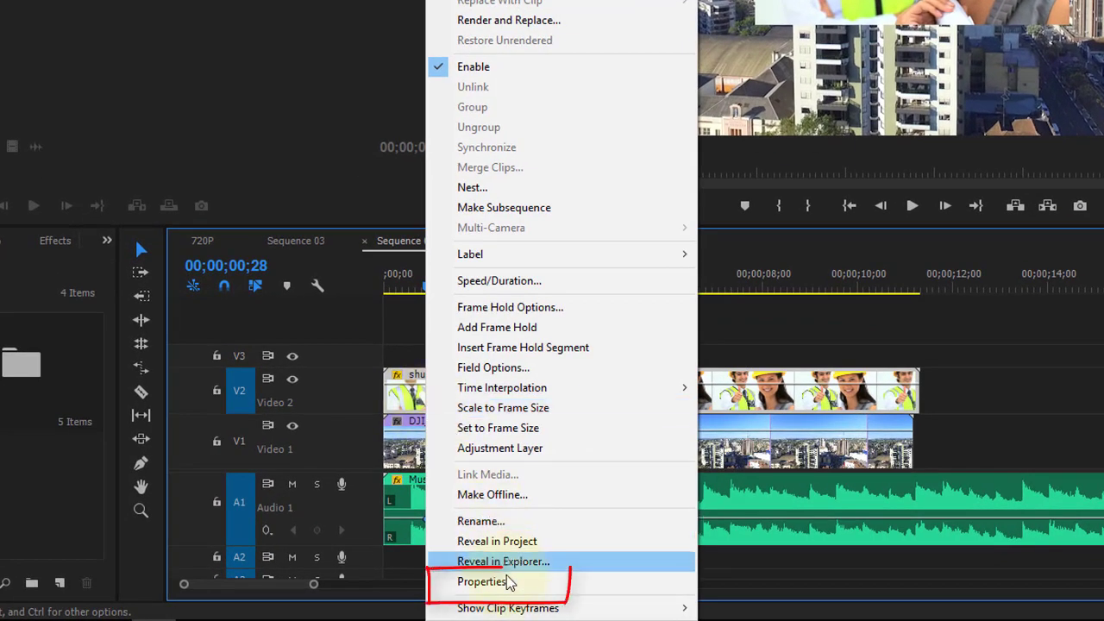
{"action": "left_click", "coordinate": [508, 583]}
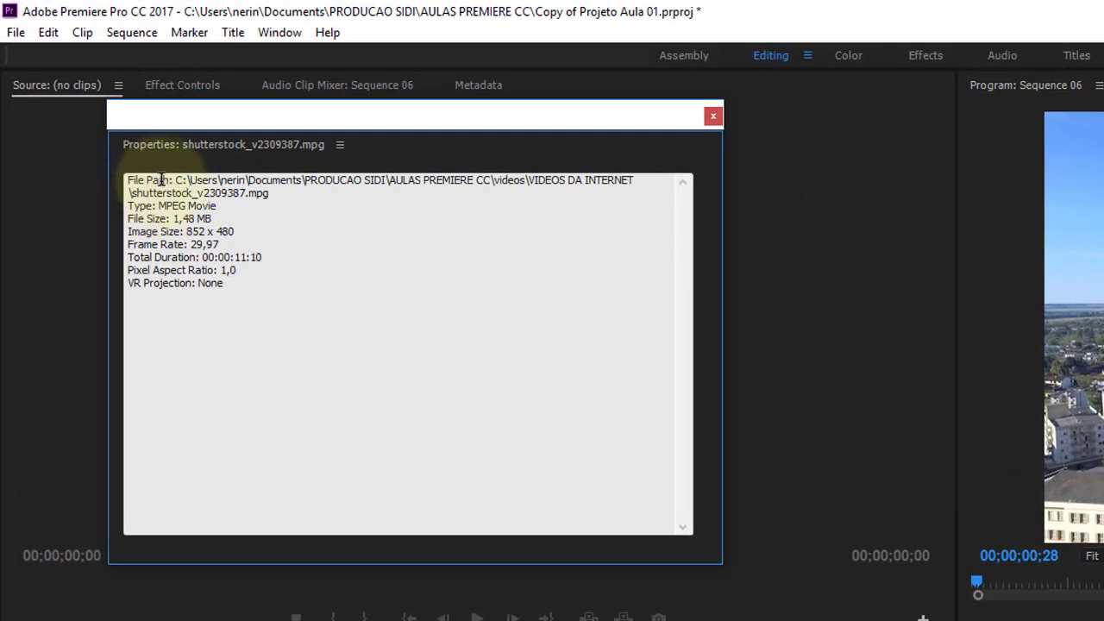
{"action": "left_click_drag", "start_coordinate": [248, 180], "coordinate": [222, 180]}
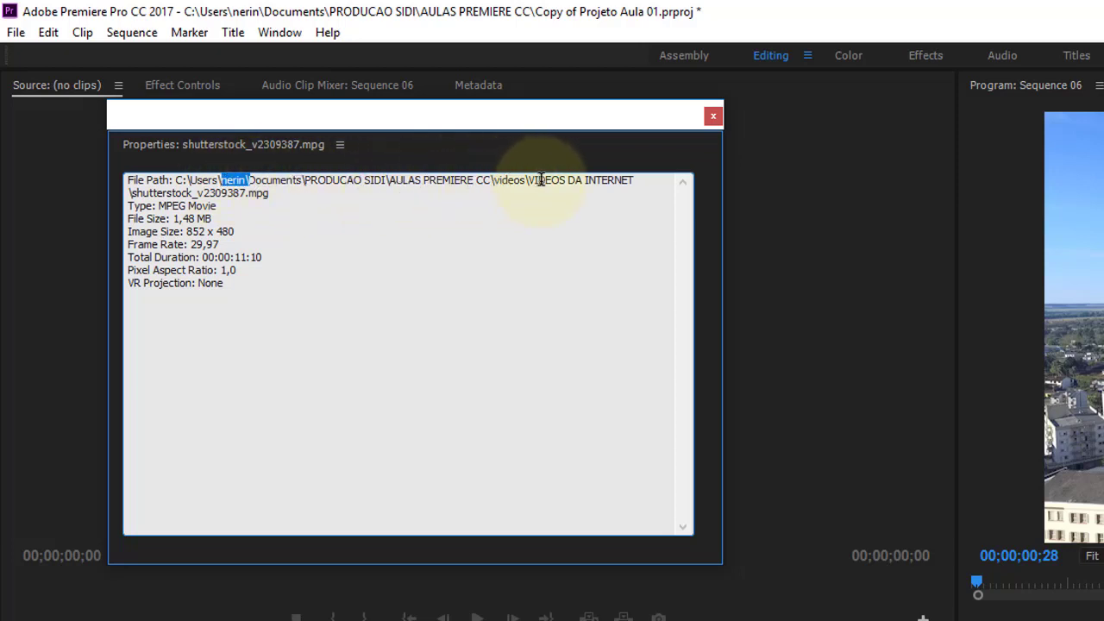
{"action": "left_click_drag", "start_coordinate": [533, 179], "coordinate": [648, 179]}
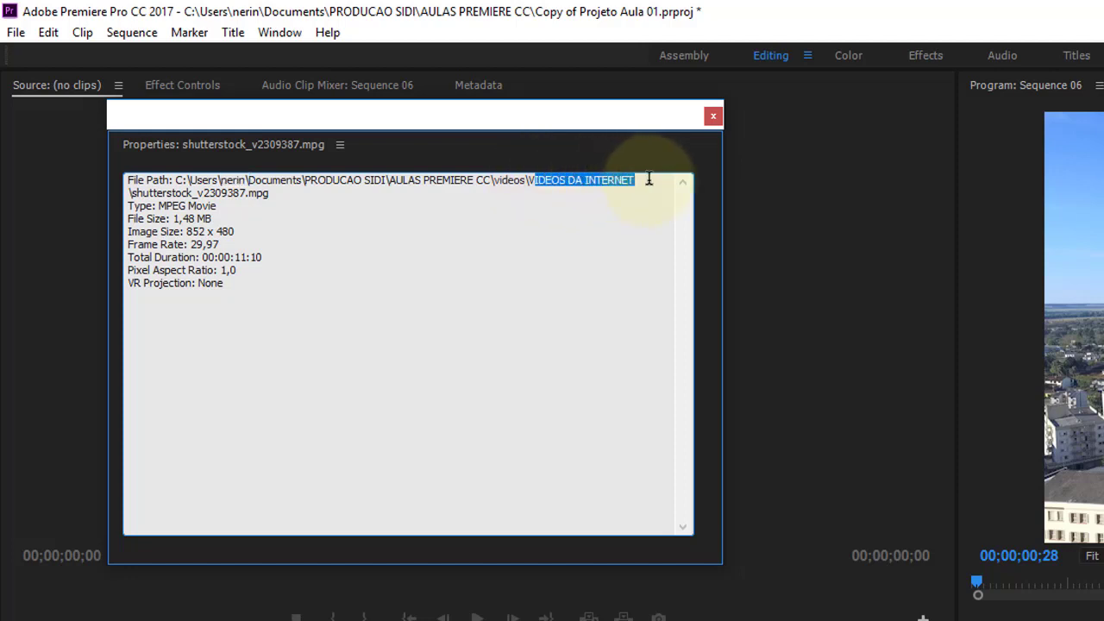
{"action": "left_click_drag", "start_coordinate": [282, 202], "coordinate": [148, 195]}
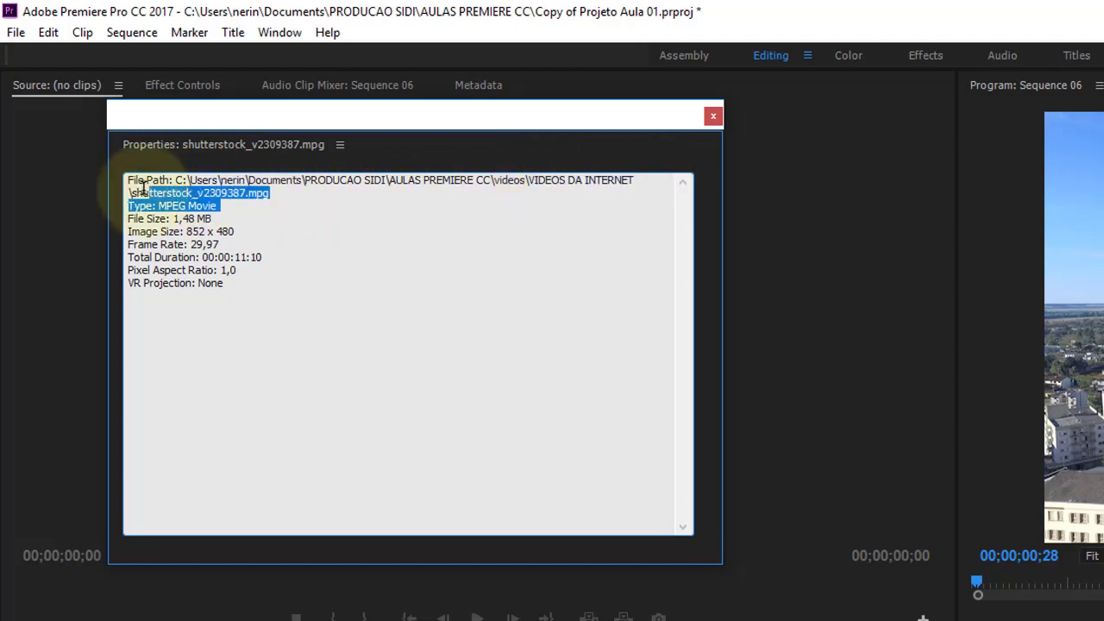
{"action": "left_click", "coordinate": [150, 195]}
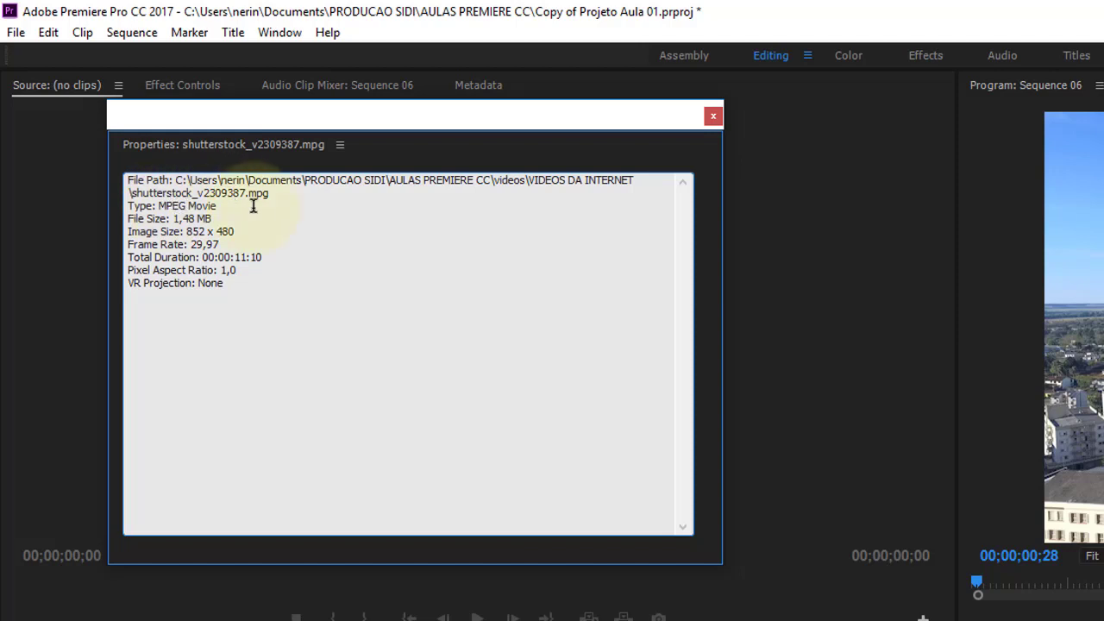
{"action": "mouse_move", "coordinate": [216, 205]}
{"action": "left_mouse_down"}
{"action": "mouse_move", "coordinate": [174, 207]}
{"action": "mouse_move", "coordinate": [197, 221]}
{"action": "left_mouse_up"}
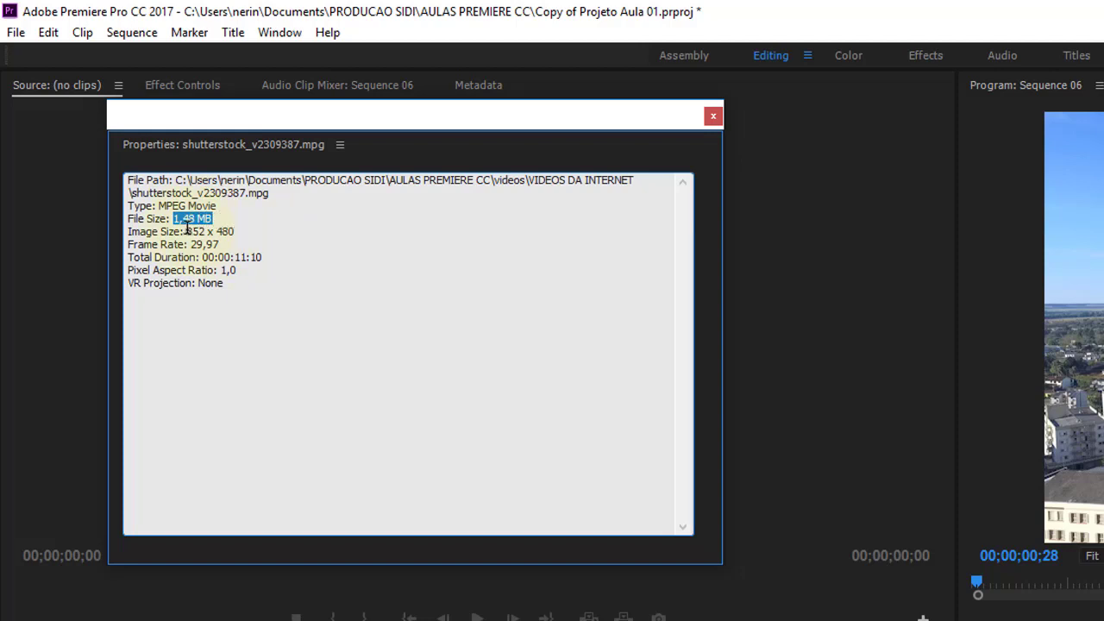
{"action": "left_click_drag", "start_coordinate": [187, 231], "coordinate": [249, 230]}
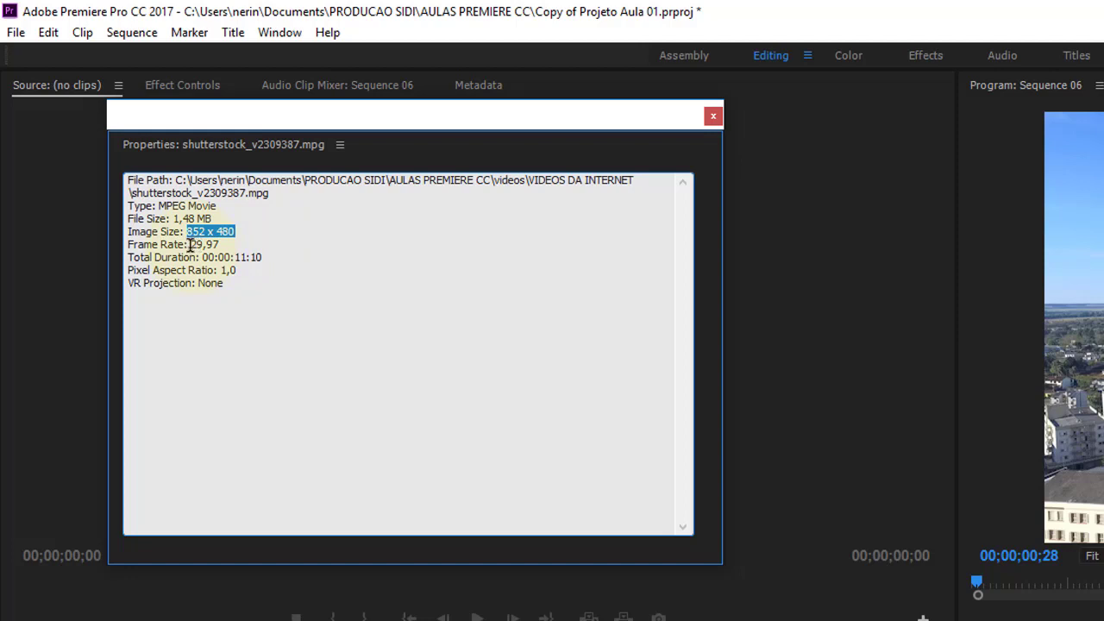
{"action": "left_click_drag", "start_coordinate": [190, 246], "coordinate": [220, 244]}
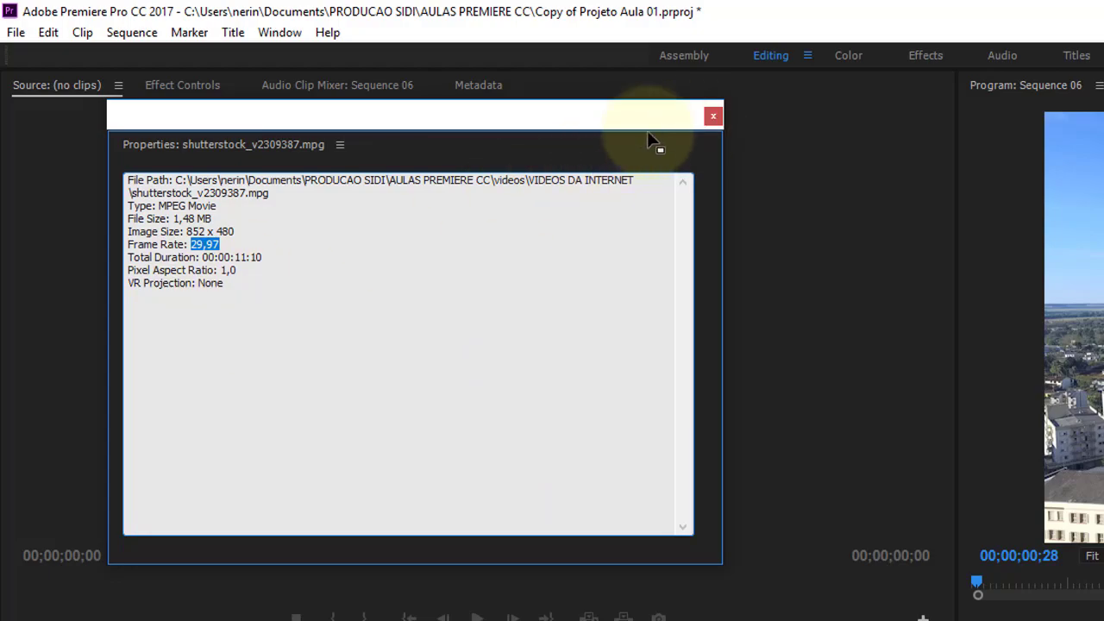
{"action": "left_click", "coordinate": [659, 108]}
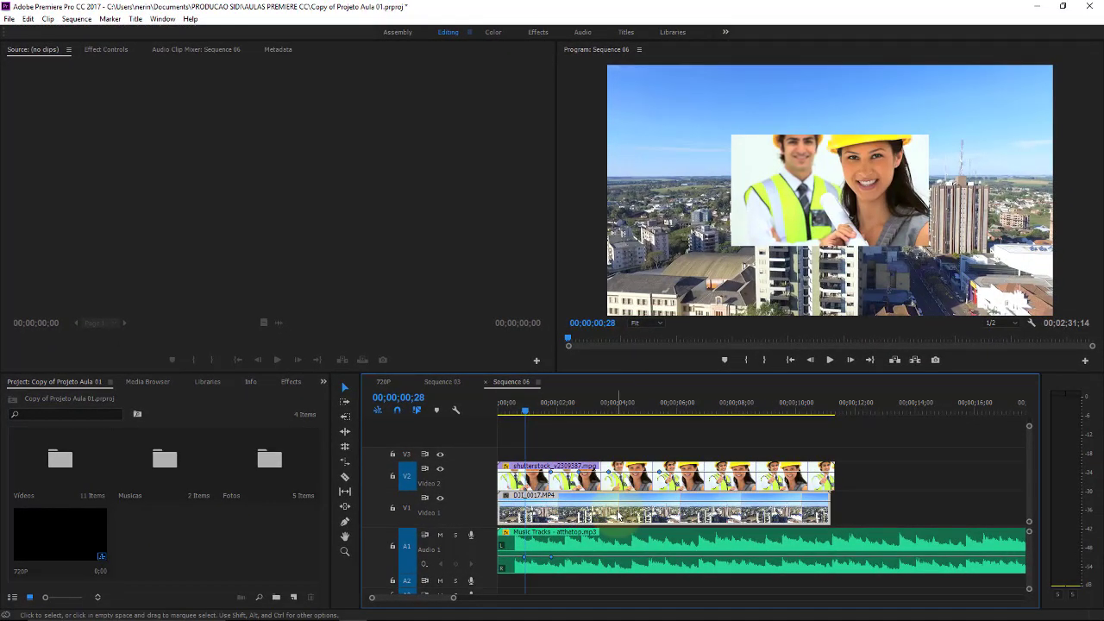
{"action": "right_click", "coordinate": [618, 514]}
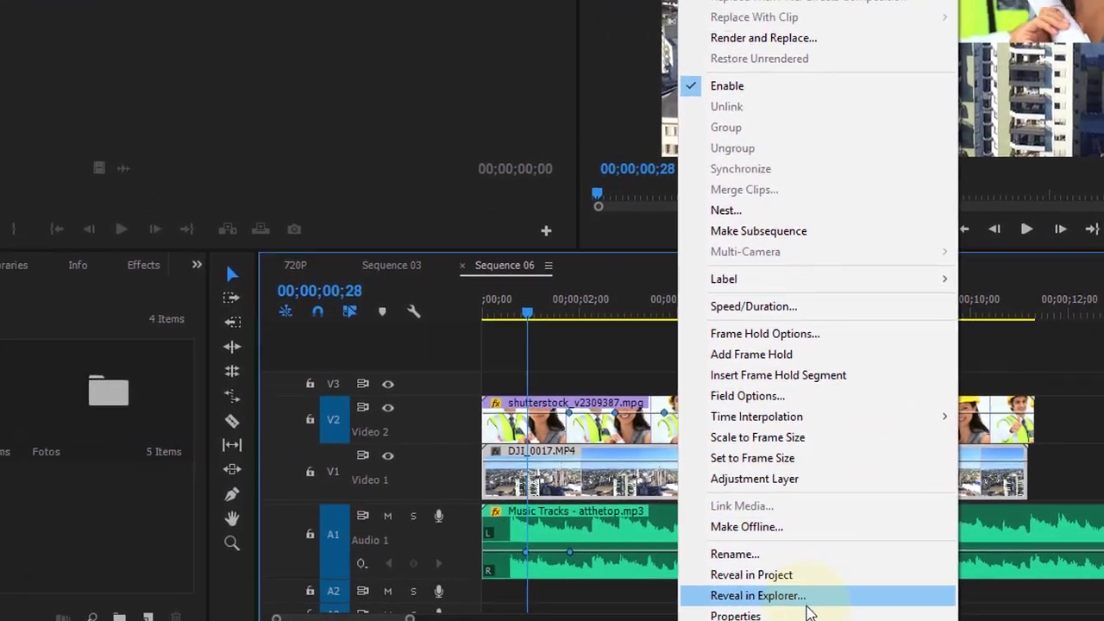
{"action": "left_click", "coordinate": [693, 590]}
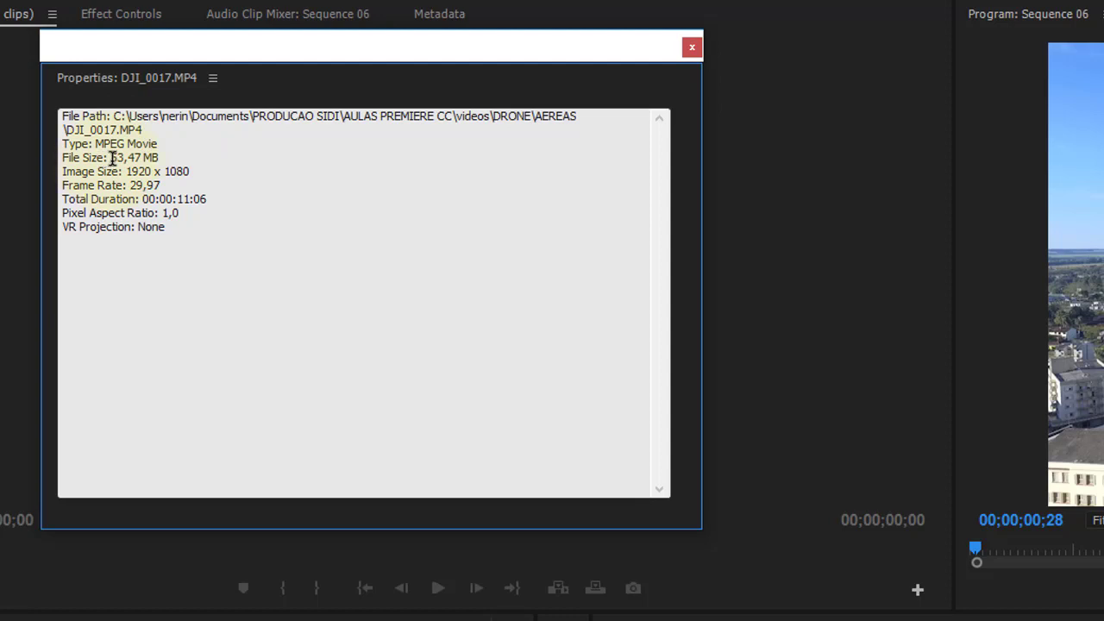
{"action": "mouse_move", "coordinate": [111, 158]}
{"action": "left_mouse_down"}
{"action": "mouse_move", "coordinate": [193, 171]}
{"action": "mouse_move", "coordinate": [124, 178]}
{"action": "left_mouse_up"}
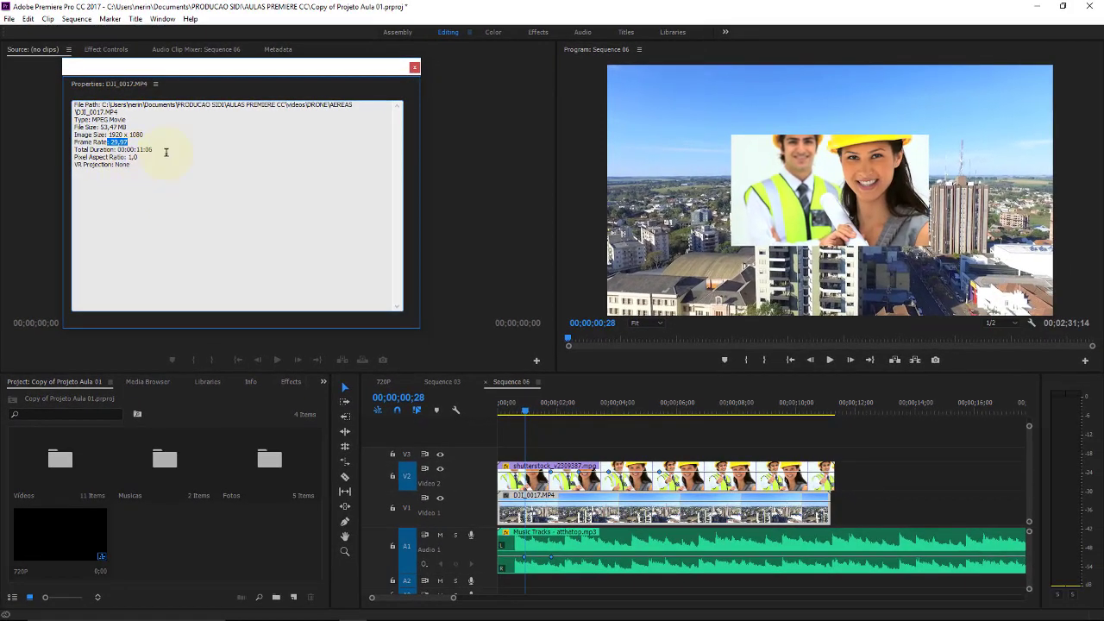
{"action": "left_click", "coordinate": [414, 67]}
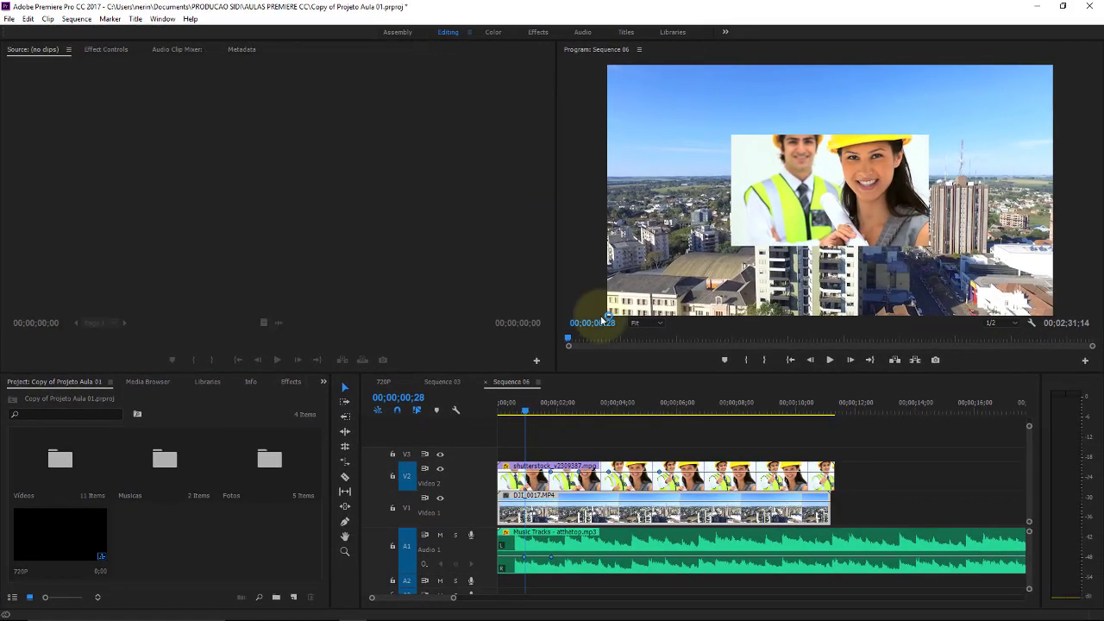
{"action": "right_click", "coordinate": [615, 549]}
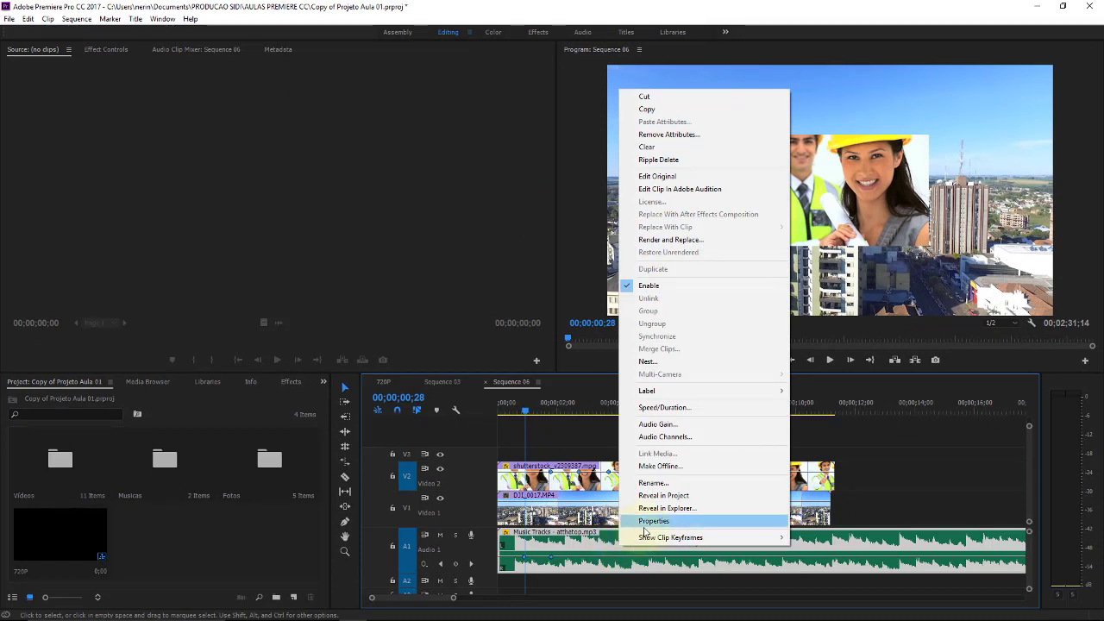
{"action": "left_click", "coordinate": [644, 521]}
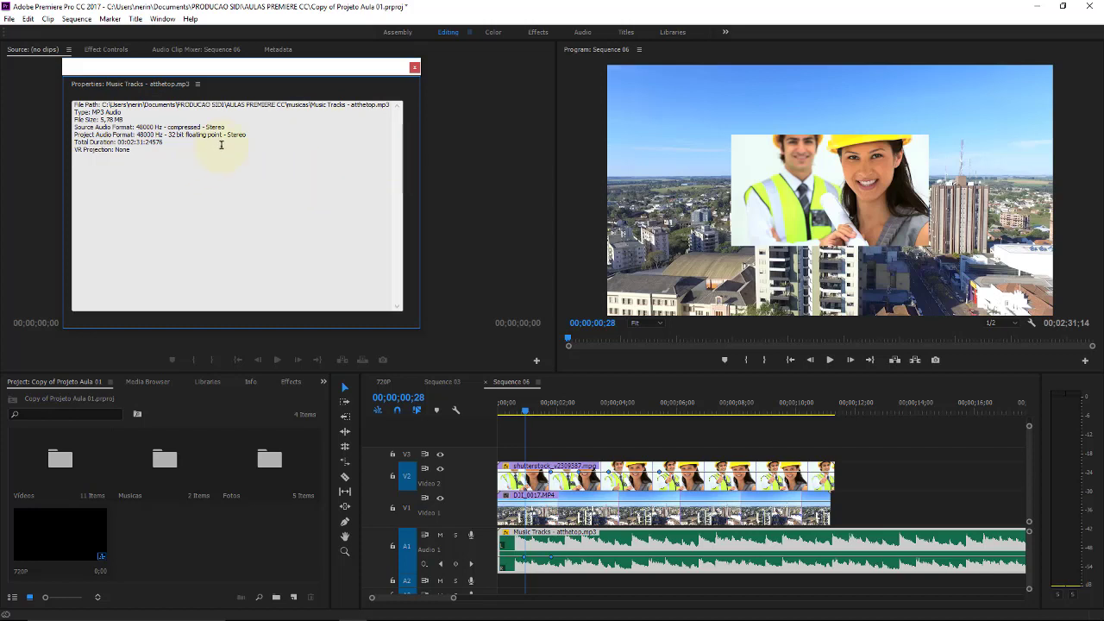
{"action": "left_click", "coordinate": [414, 67]}
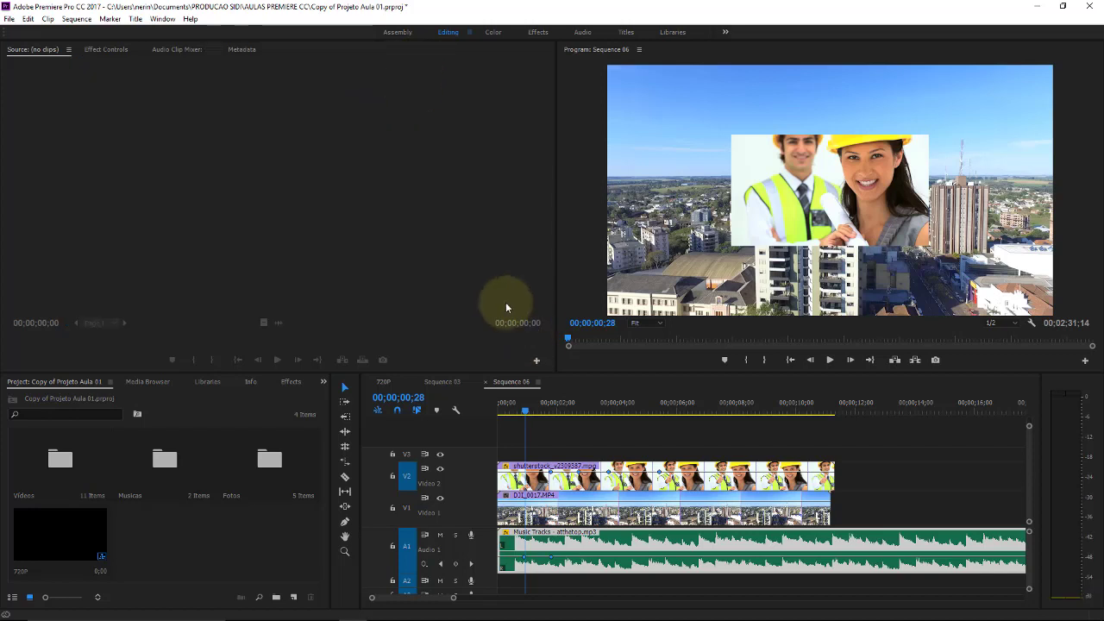
Move the playhead to 00;00;00;01, readjust the Video 2 track height, and shrink Audio 1 compactly.
{"action": "left_click_drag", "start_coordinate": [525, 409], "coordinate": [500, 412]}
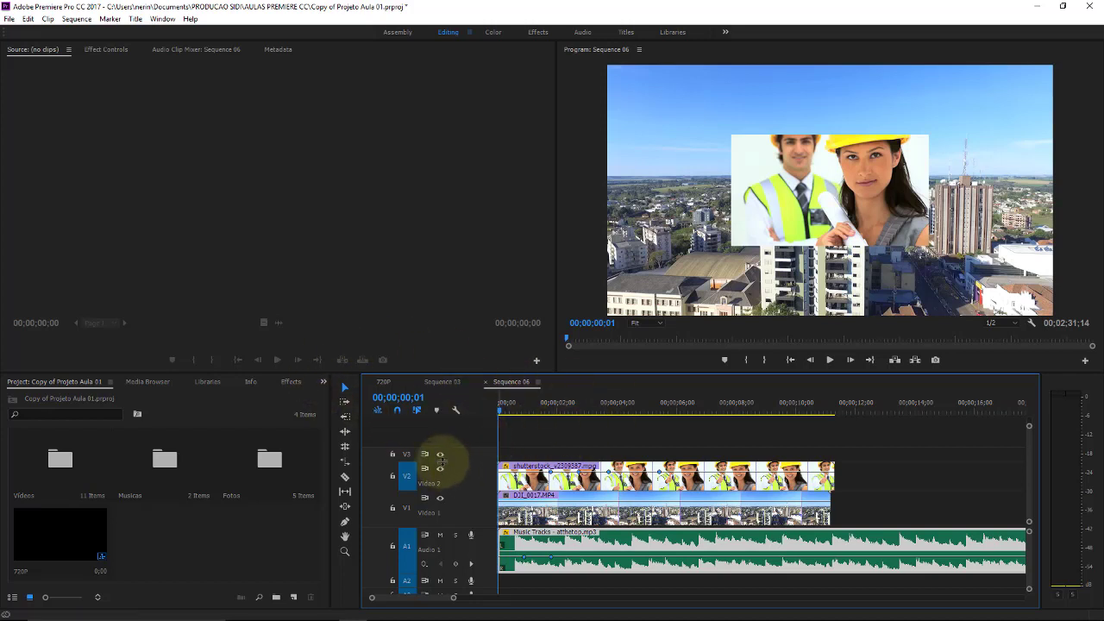
{"action": "left_click_drag", "start_coordinate": [441, 462], "coordinate": [459, 476]}
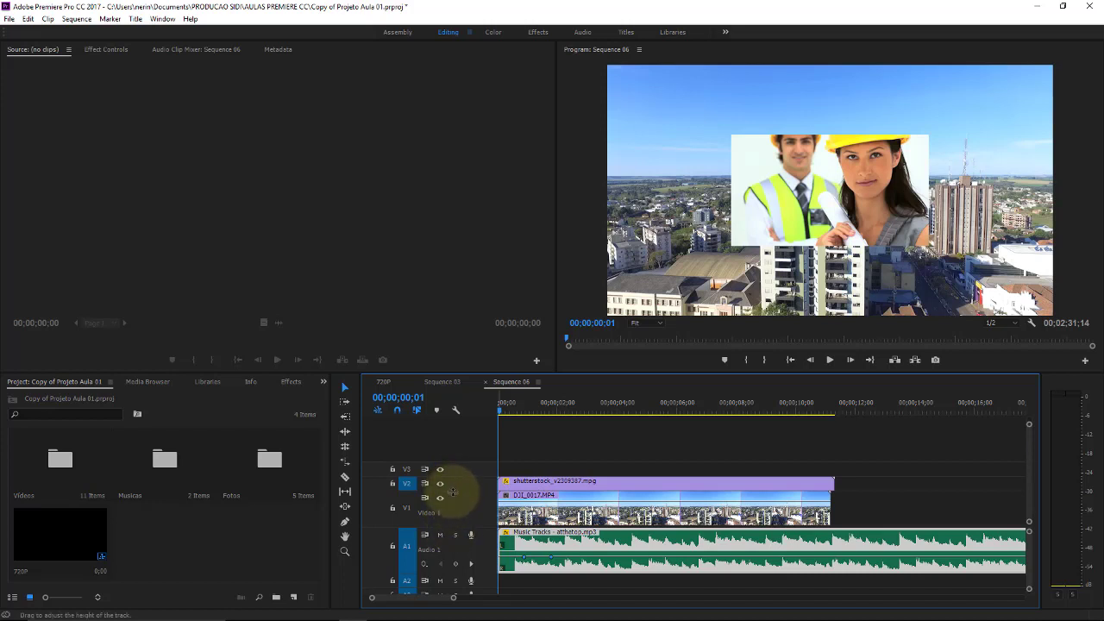
{"action": "left_click_drag", "start_coordinate": [452, 491], "coordinate": [454, 466]}
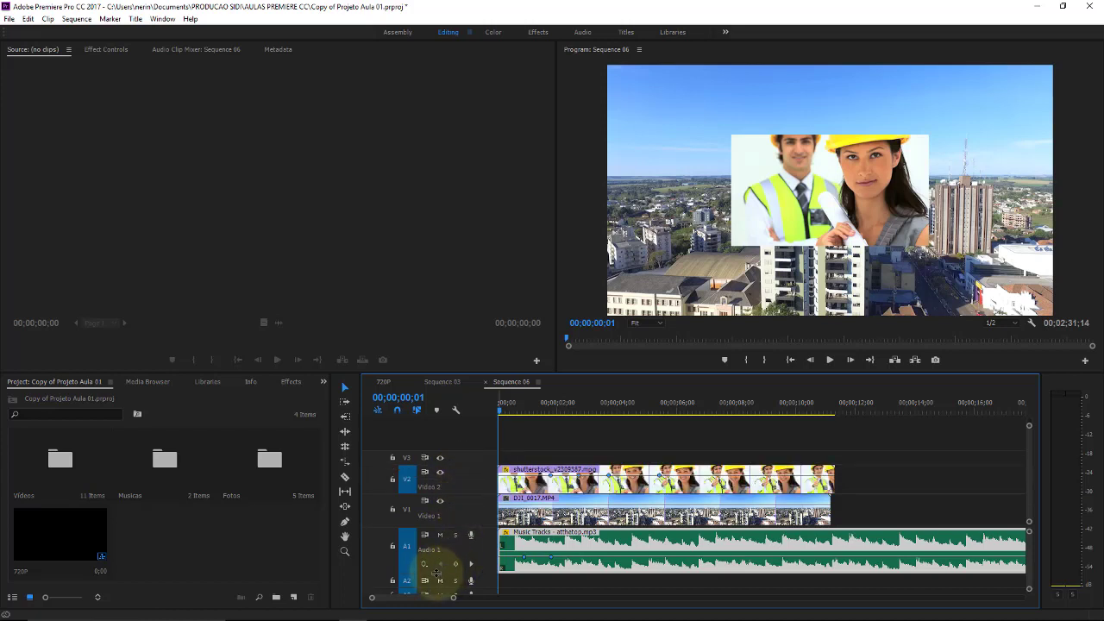
{"action": "left_click_drag", "start_coordinate": [438, 560], "coordinate": [439, 545]}
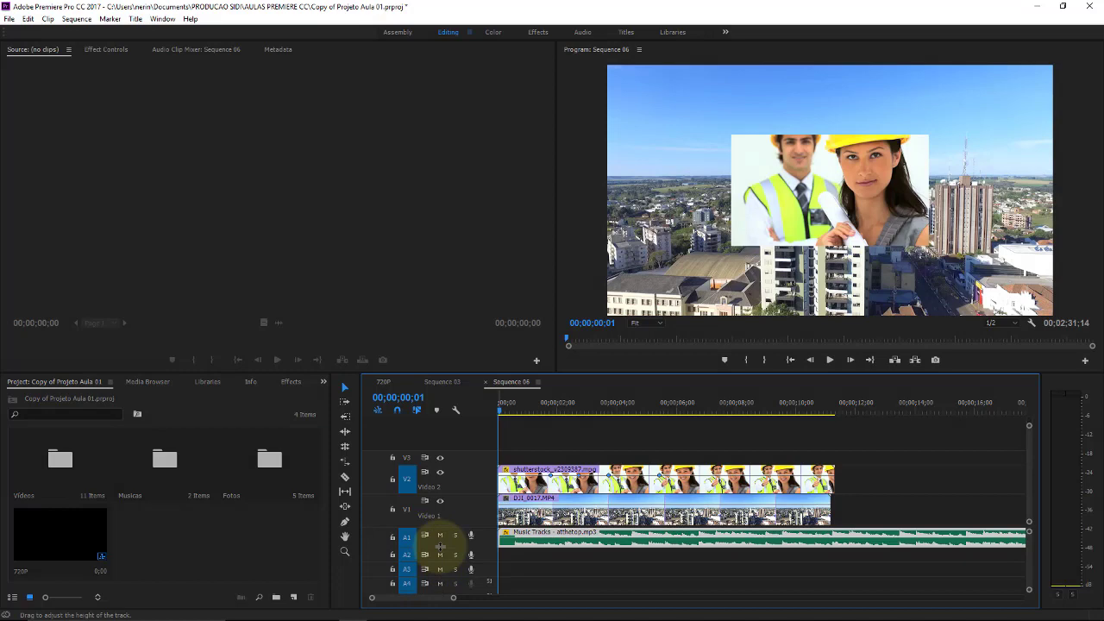
{"action": "left_click", "coordinate": [536, 382]}
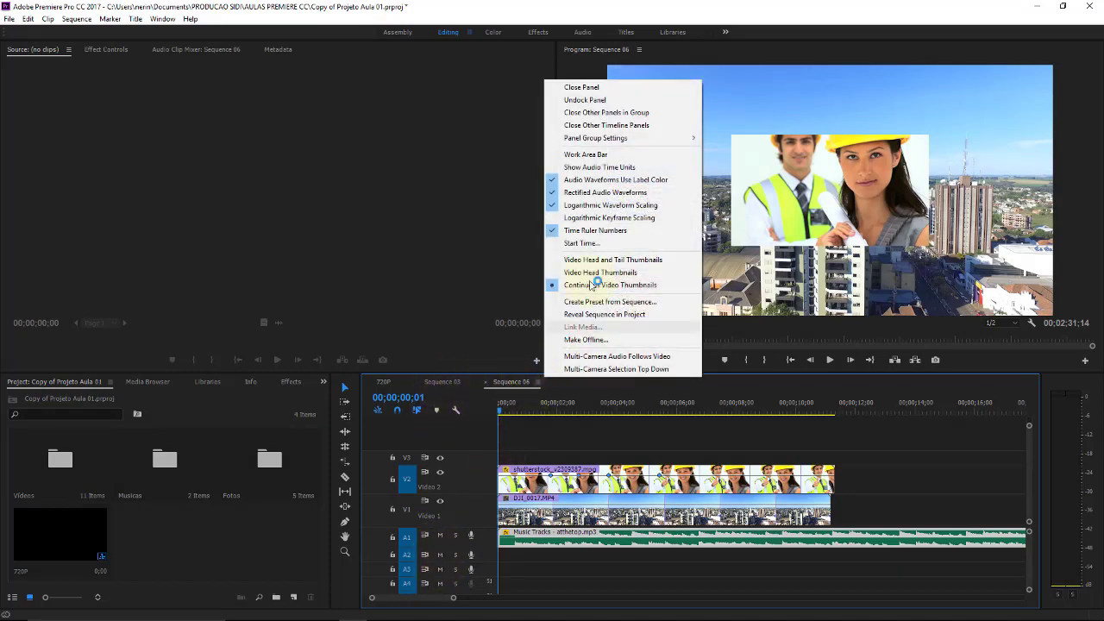
{"action": "left_click", "coordinate": [456, 411]}
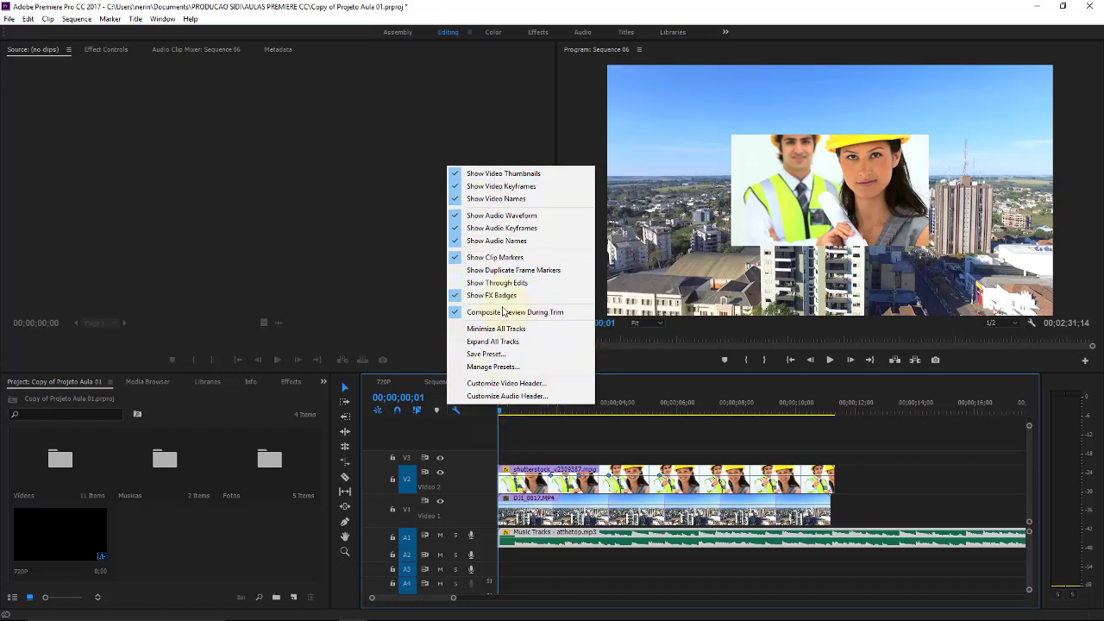
{"action": "left_click", "coordinate": [643, 434]}
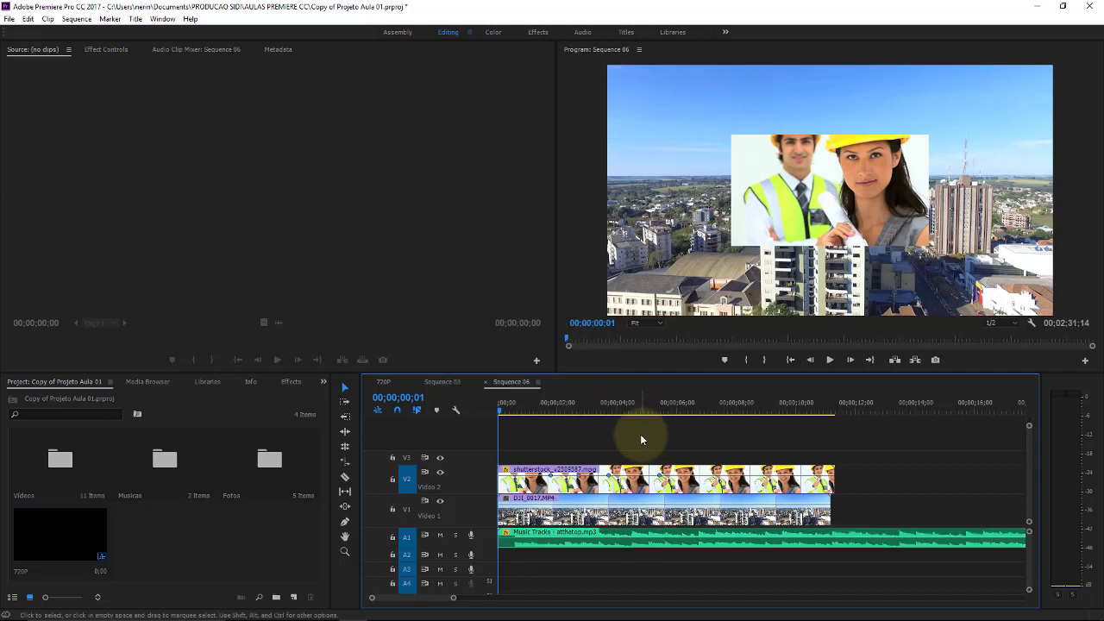